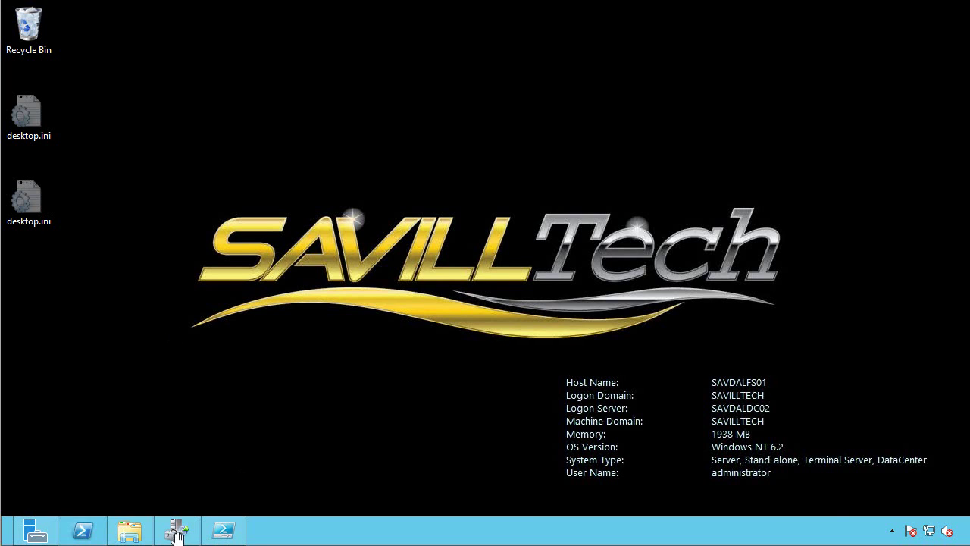
# - Show FSRM's Classification Rules list and widen the Rule Name column so full names show
pyautogui.click(177, 533)
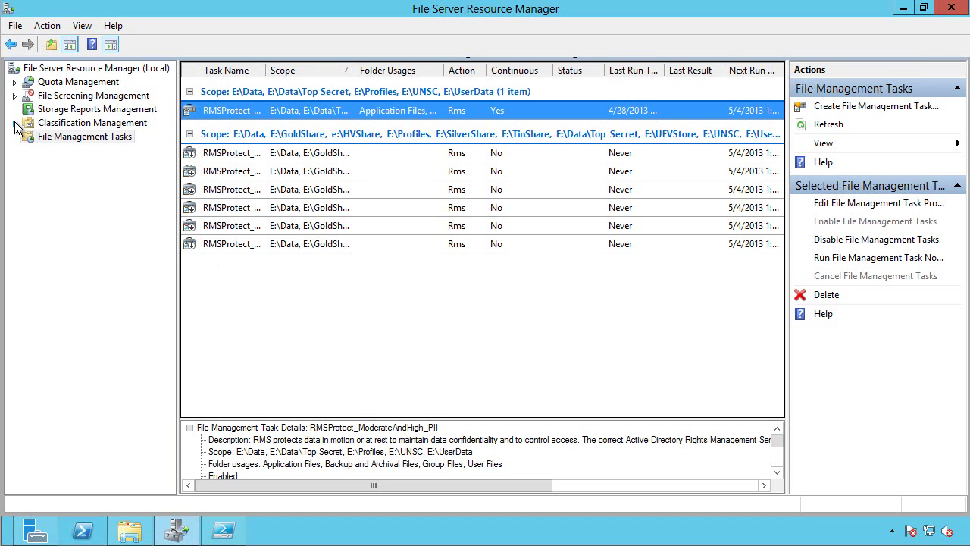
pyautogui.click(14, 123)
pyautogui.click(46, 138)
pyautogui.click(78, 151)
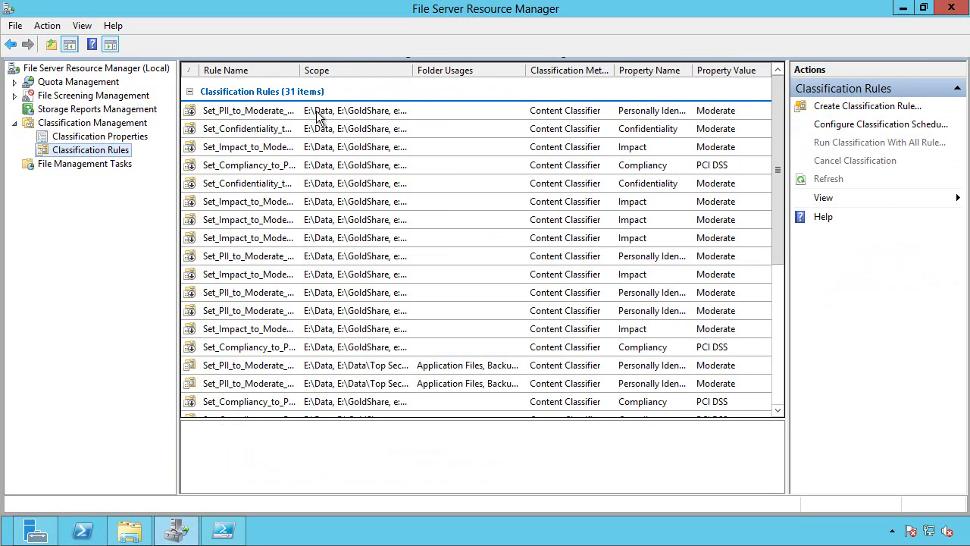
pyautogui.click(278, 370)
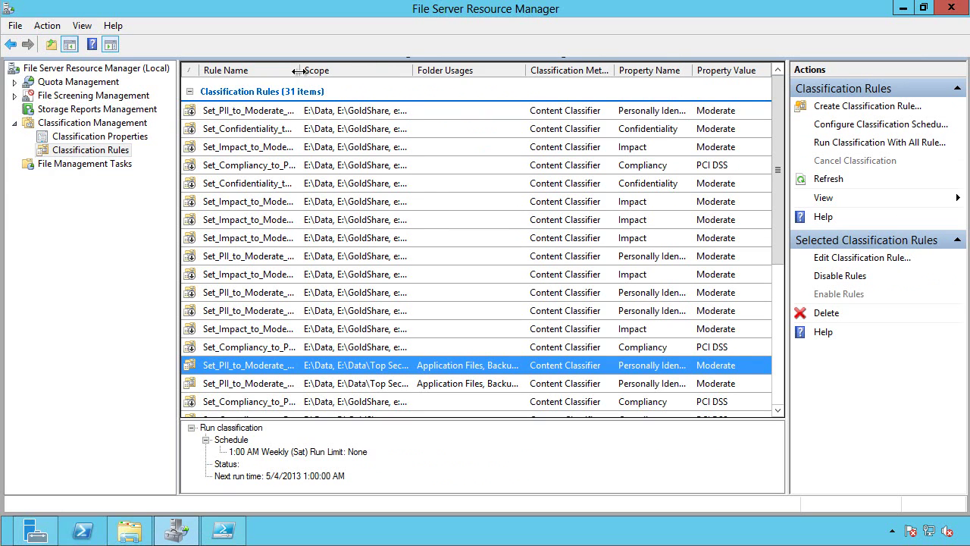
pyautogui.moveTo(301, 70); pyautogui.dragTo(416, 70)
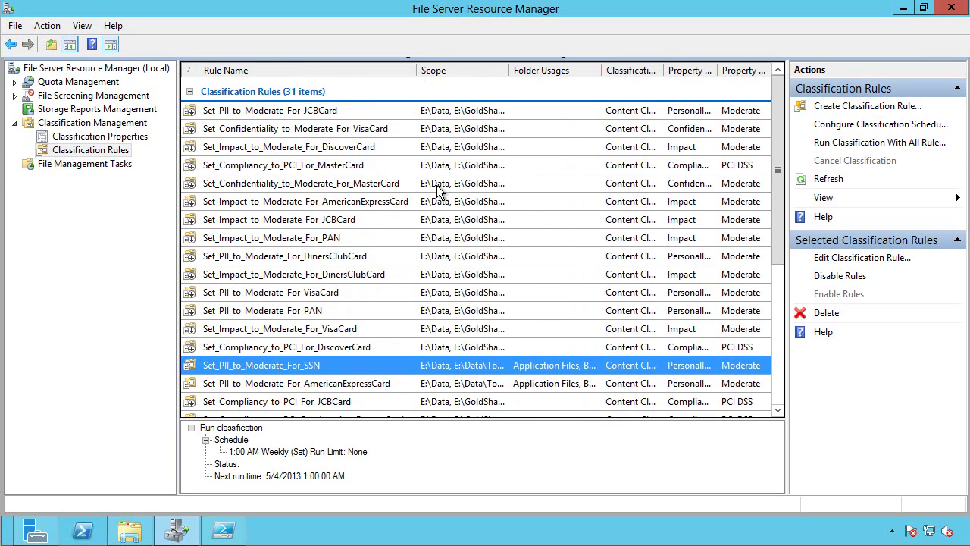
# - Open the Set_PII_to_Moderate_For_SSN rule and review its scope, classification and expression parameters
pyautogui.doubleClick(303, 369)
pyautogui.click(88, 53)
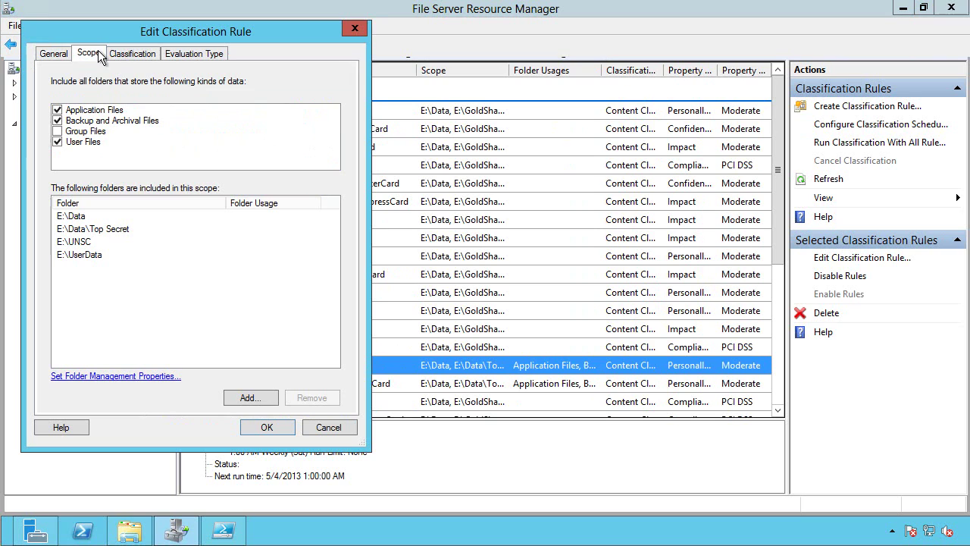
pyautogui.click(135, 54)
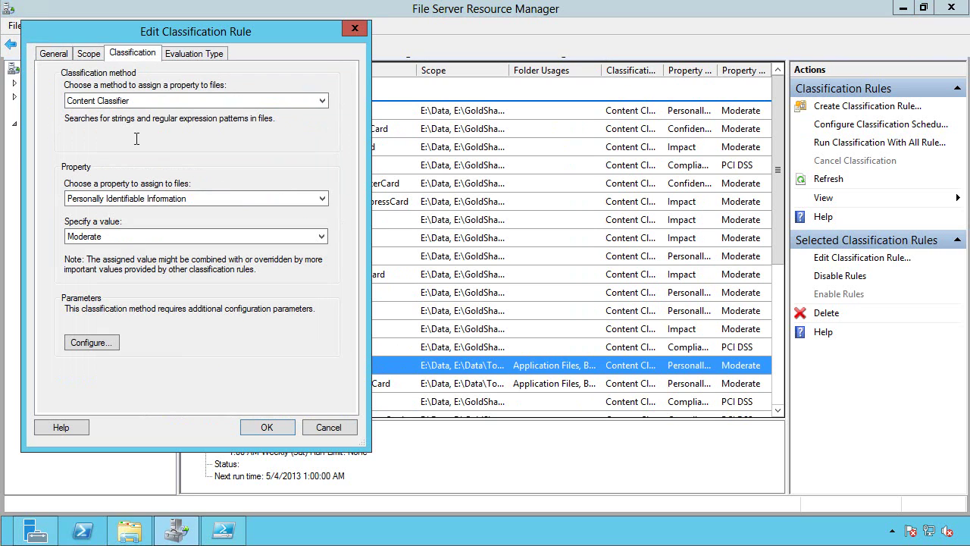
pyautogui.click(110, 342)
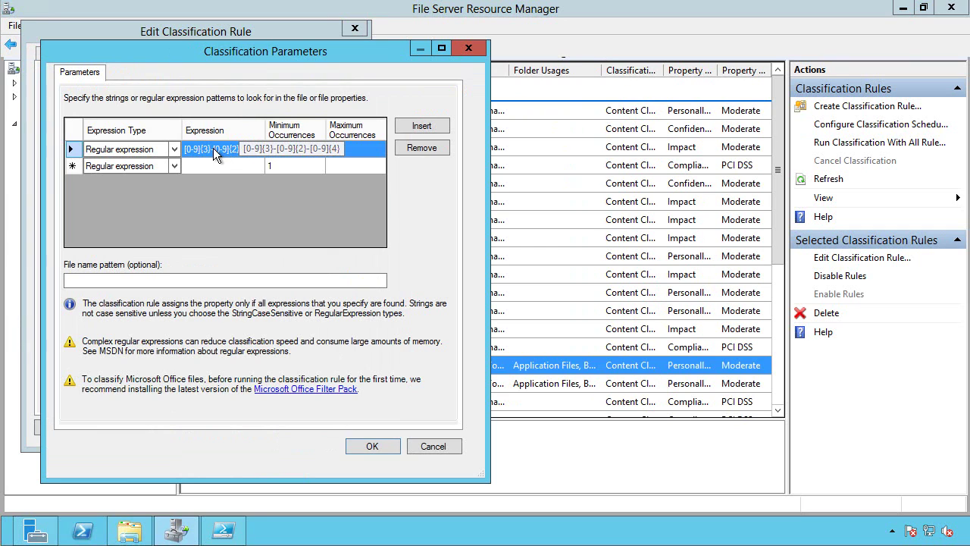
pyautogui.click(433, 447)
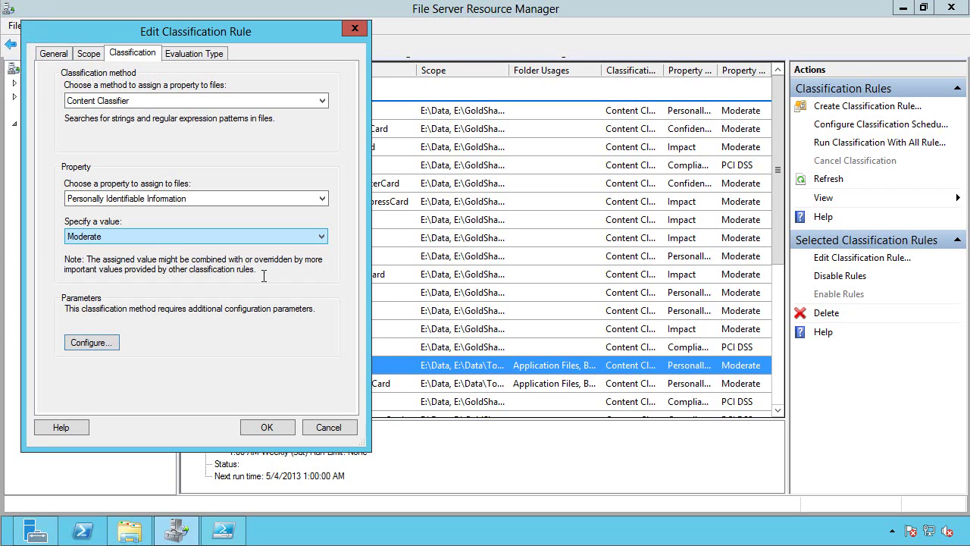
# - Cancel the SSN rule editor unchanged and show the Classification Properties list
pyautogui.click(326, 426)
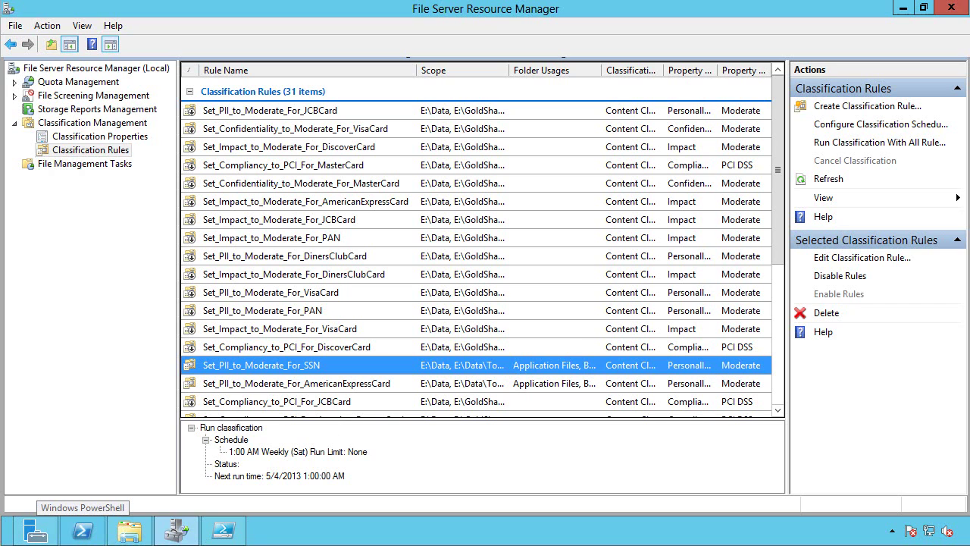
pyautogui.click(88, 139)
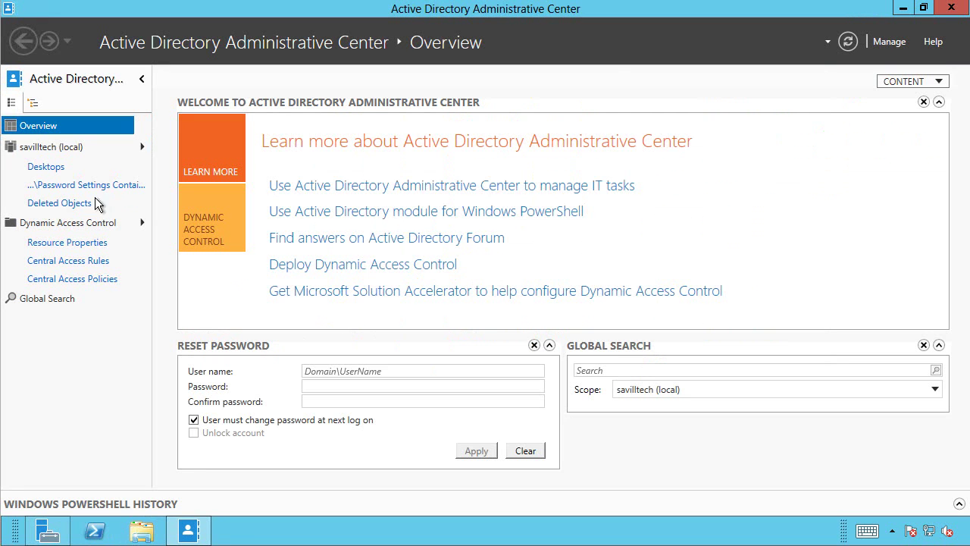
# - Open Dynamic Access Control's Resource Properties and scroll through the 17 listed properties
pyautogui.click(84, 249)
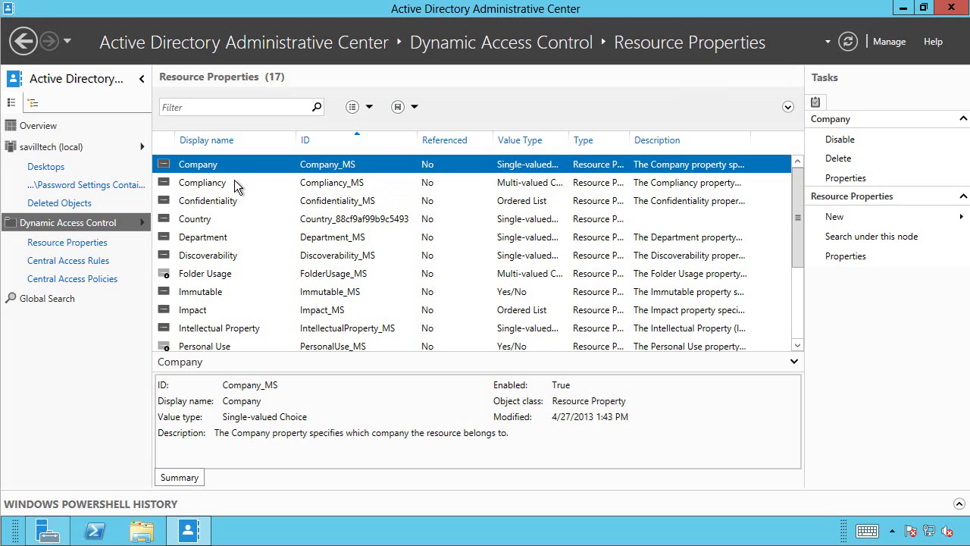
pyautogui.moveTo(797, 206); pyautogui.dragTo(795, 300)
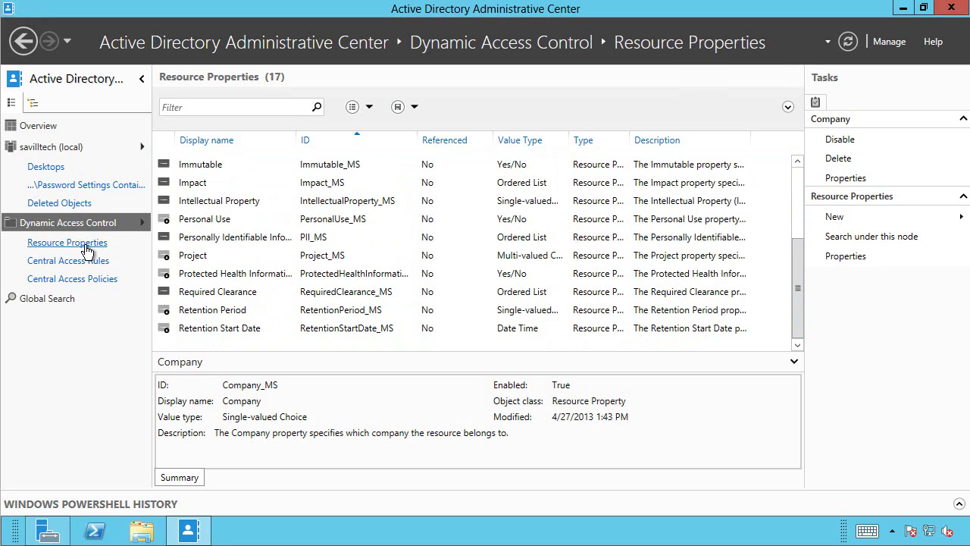
pyautogui.click(324, 535)
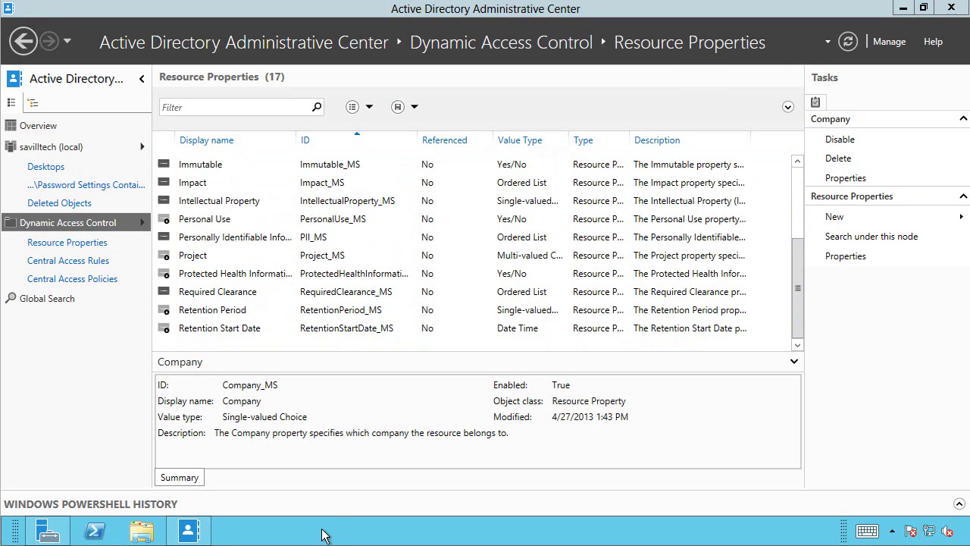
# - Launch ADSI Edit with adsiedit.msc from the Run prompt
pyautogui.press('super+r')
pyautogui.write('adsiedit.msc')
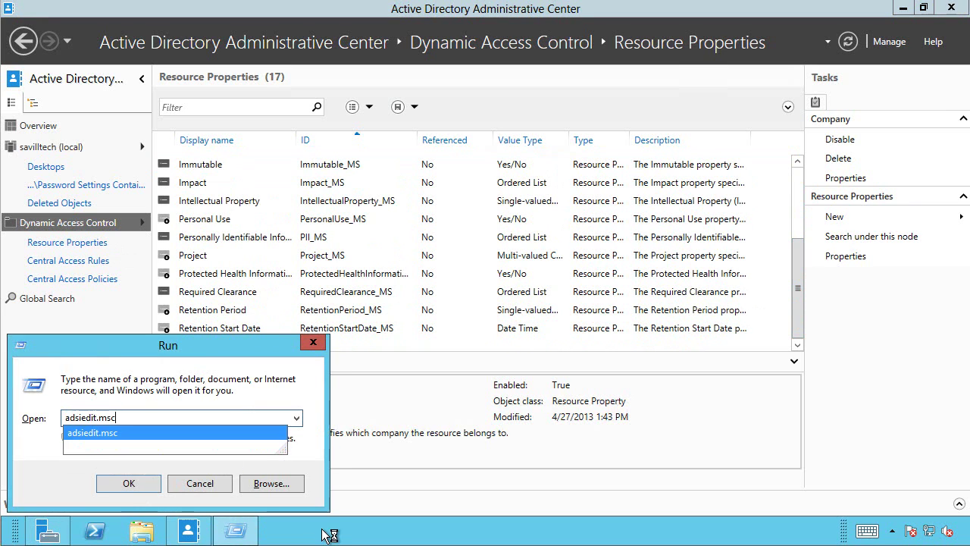
pyautogui.press('Return')
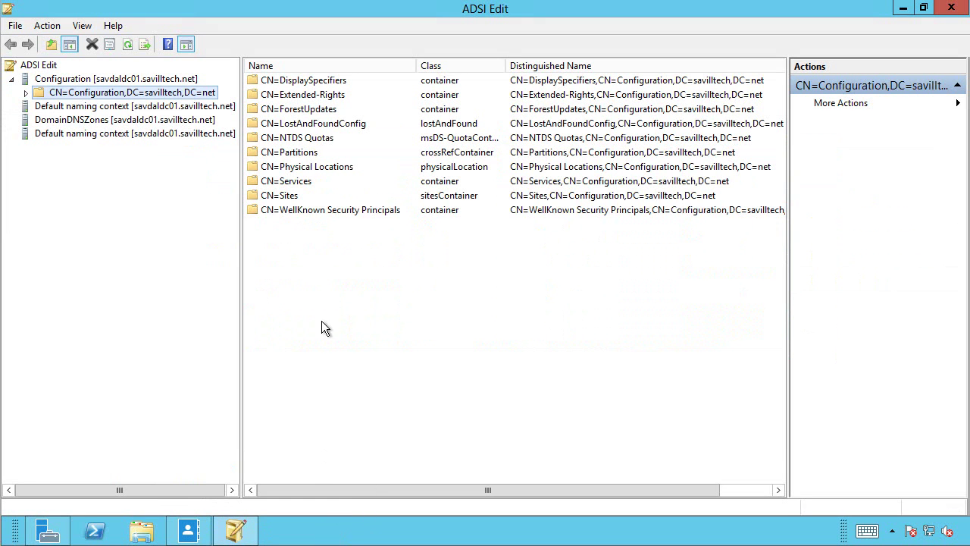
# - Browse Configuration > Services > Claims Configuration > Resource Properties, then minimize ADSI Edit
pyautogui.doubleClick(89, 94)
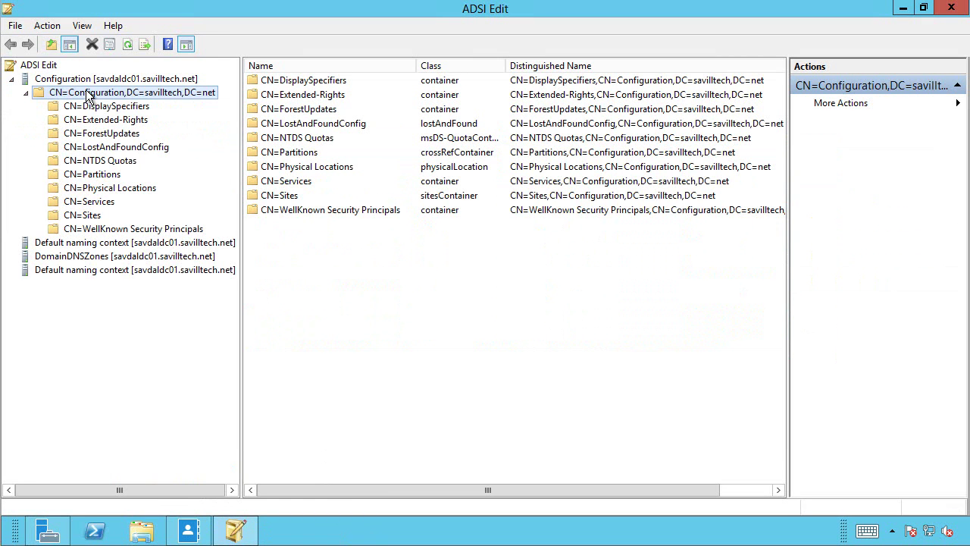
pyautogui.doubleClick(96, 203)
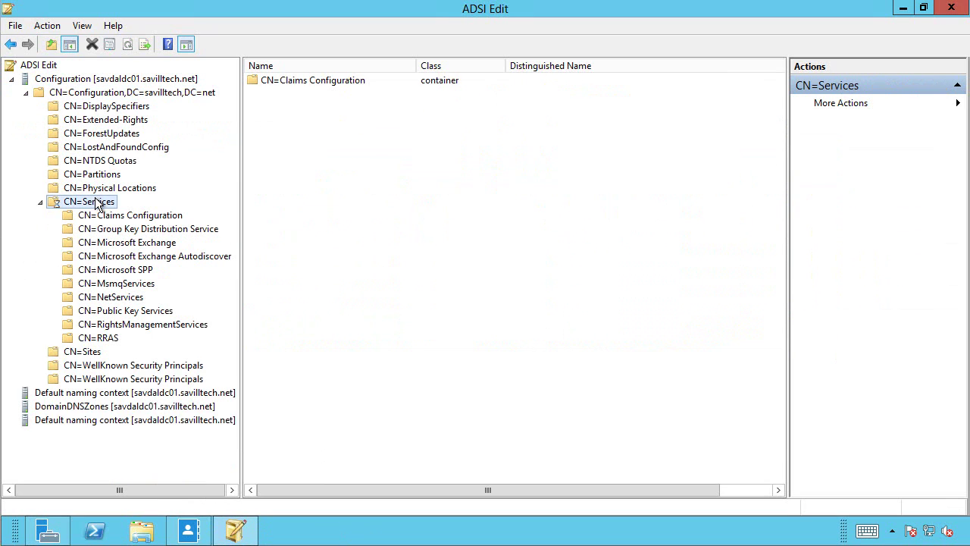
pyautogui.doubleClick(303, 81)
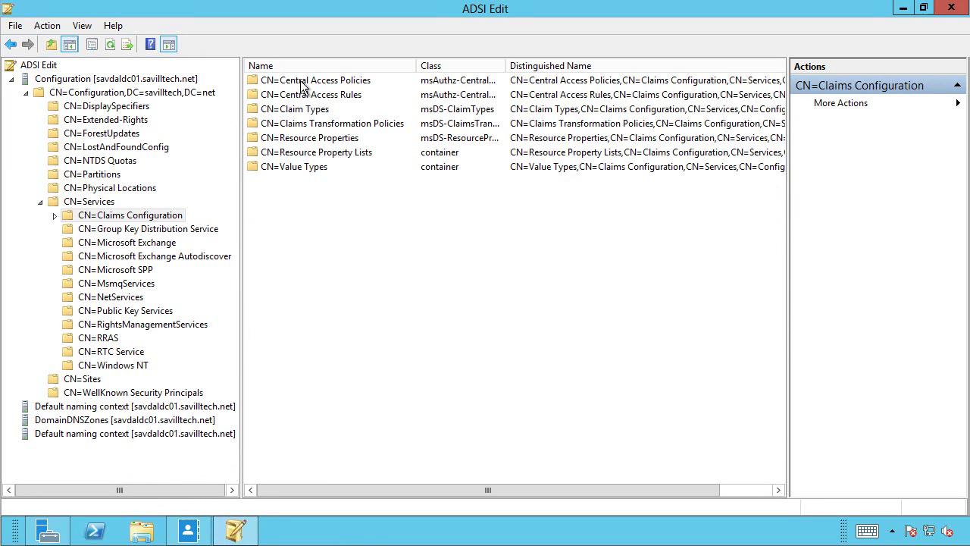
pyautogui.doubleClick(307, 139)
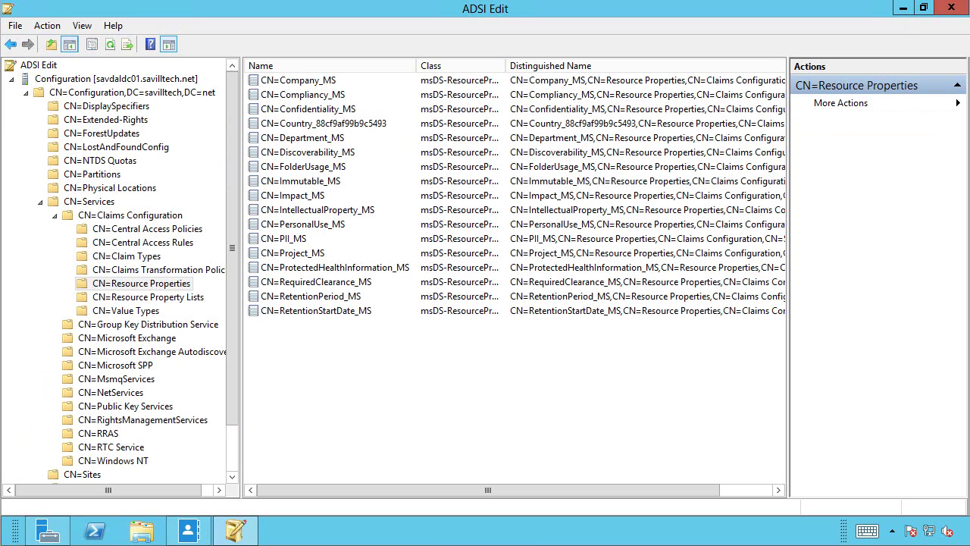
pyautogui.click(902, 8)
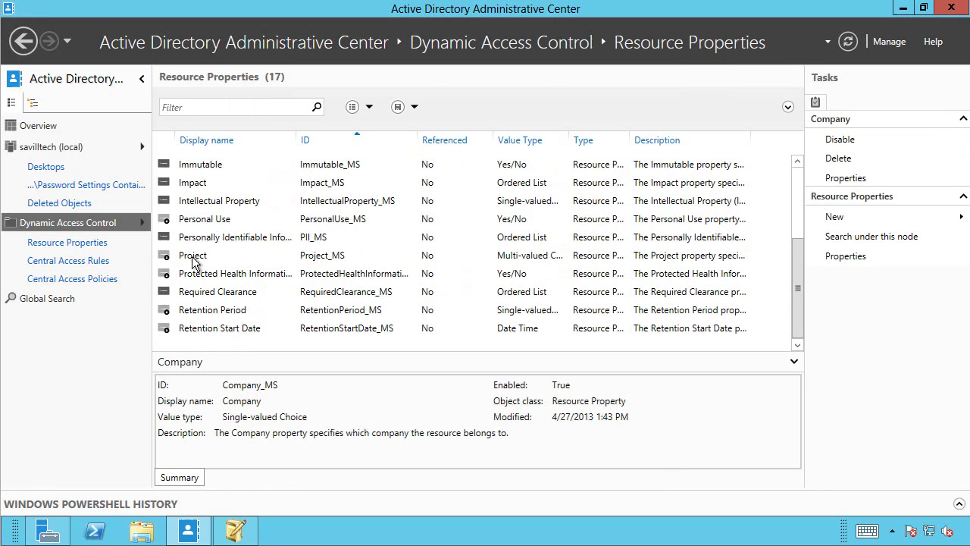
# - Review the Company property's settings with values LexCorp and SavillTech, then cancel without changes
pyautogui.rightClick(189, 262)
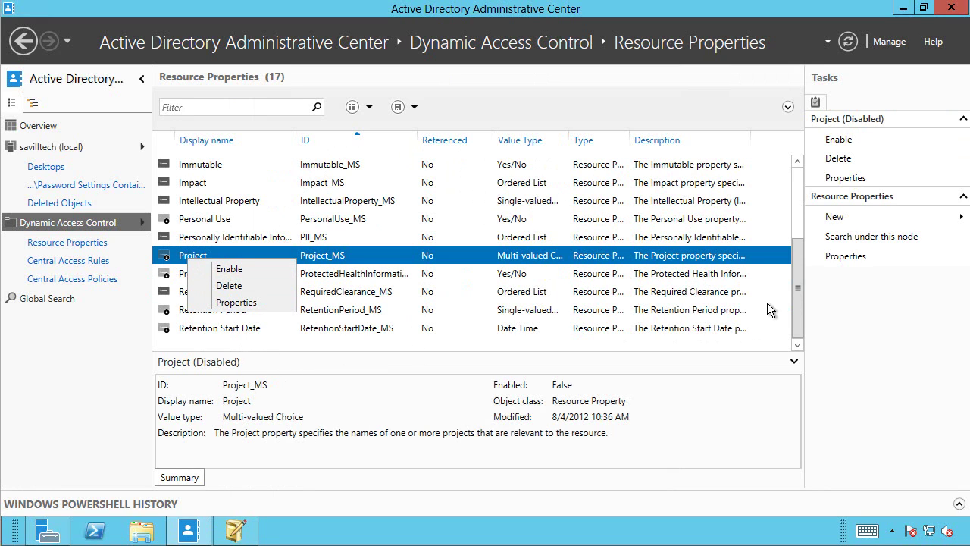
pyautogui.click(800, 271)
pyautogui.moveTo(800, 271); pyautogui.dragTo(797, 198)
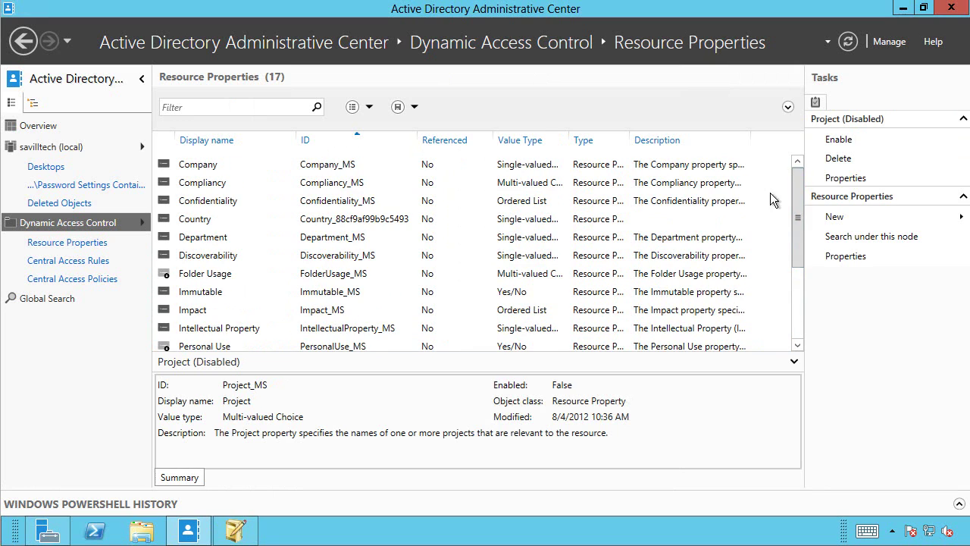
pyautogui.doubleClick(206, 165)
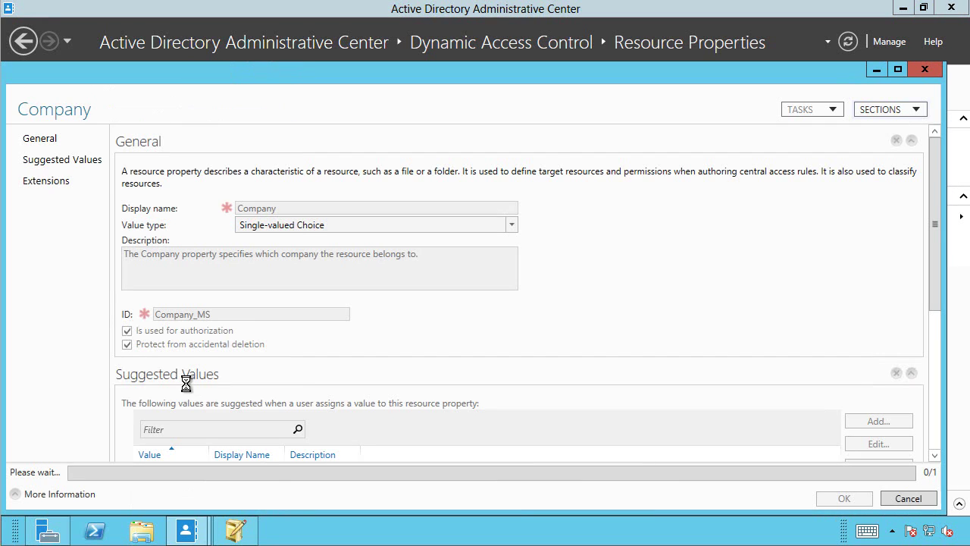
pyautogui.click(938, 387)
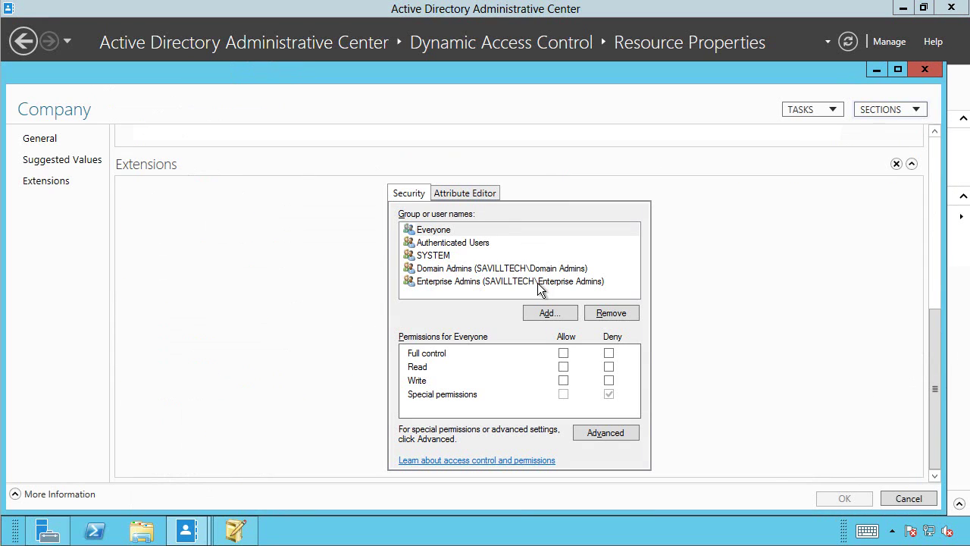
pyautogui.click(940, 227)
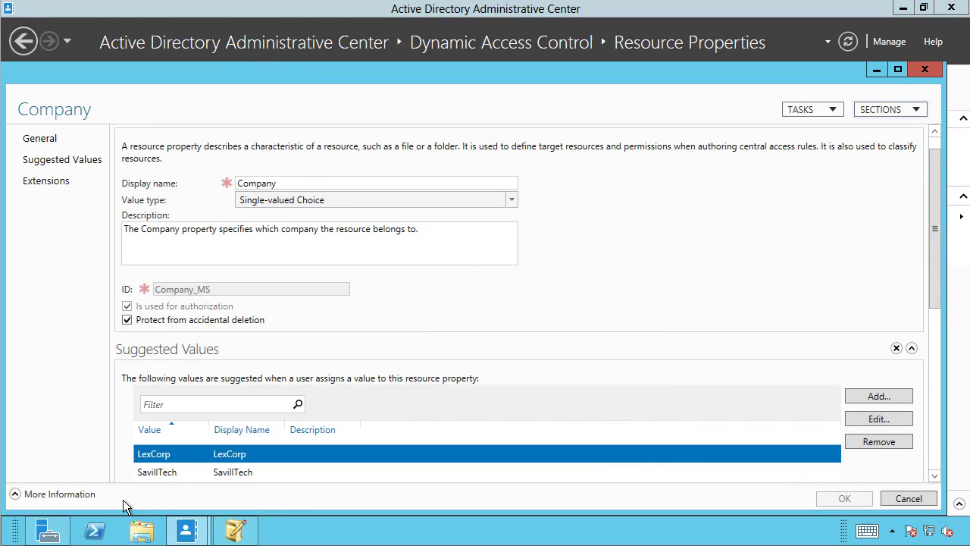
pyautogui.click(917, 499)
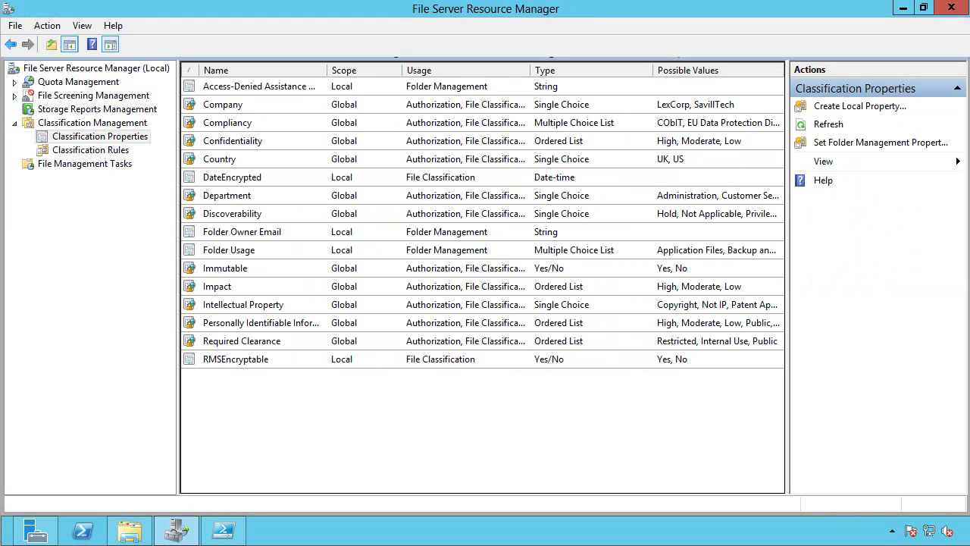
pyautogui.rightClick(122, 136)
pyautogui.click(160, 161)
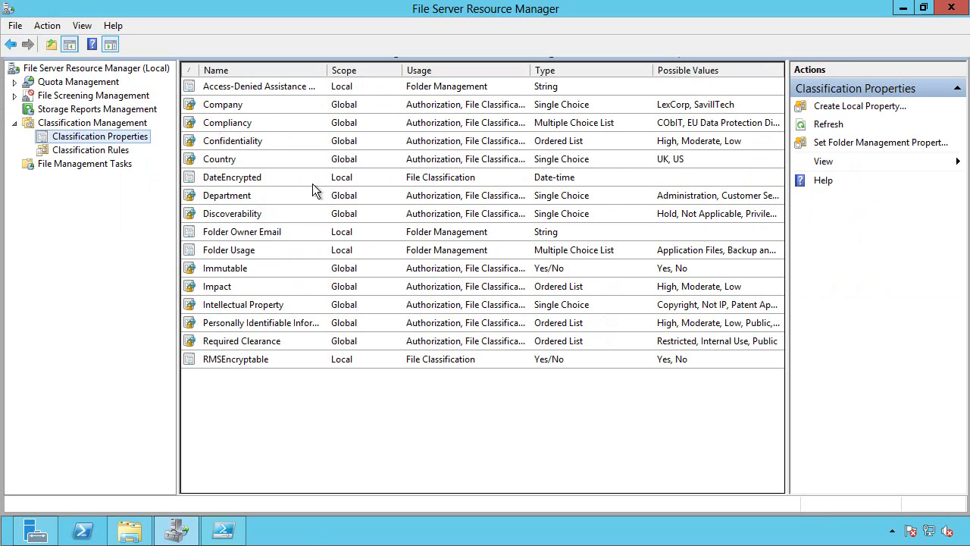
# - Create a new text document named test1.txt in the E:\Data folder
pyautogui.click(131, 531)
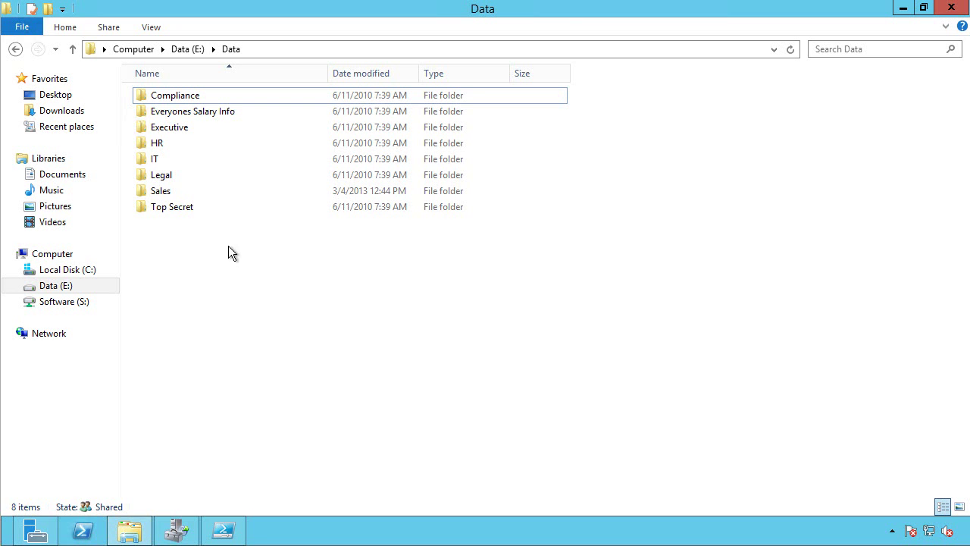
pyautogui.rightClick(182, 245)
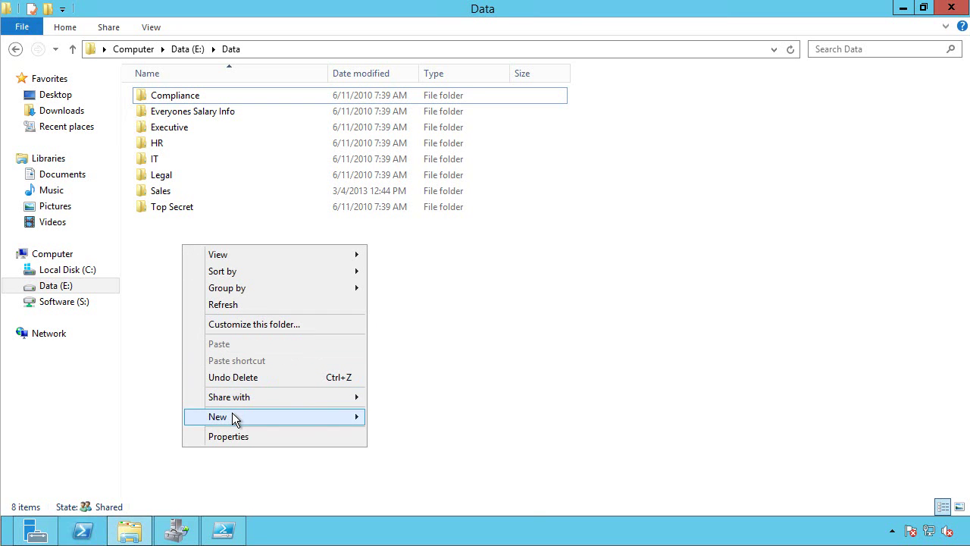
pyautogui.moveTo(344, 418)
pyautogui.click(407, 502)
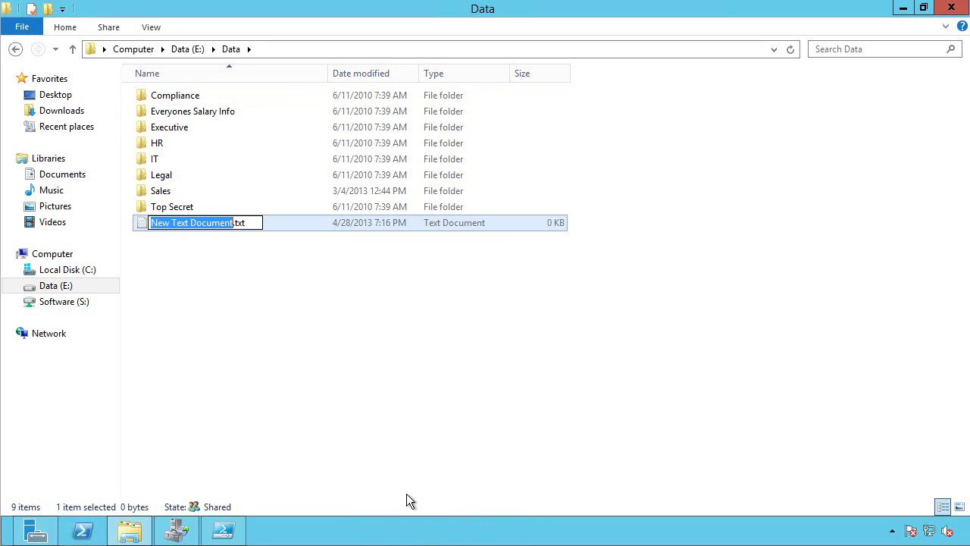
pyautogui.write('test1')
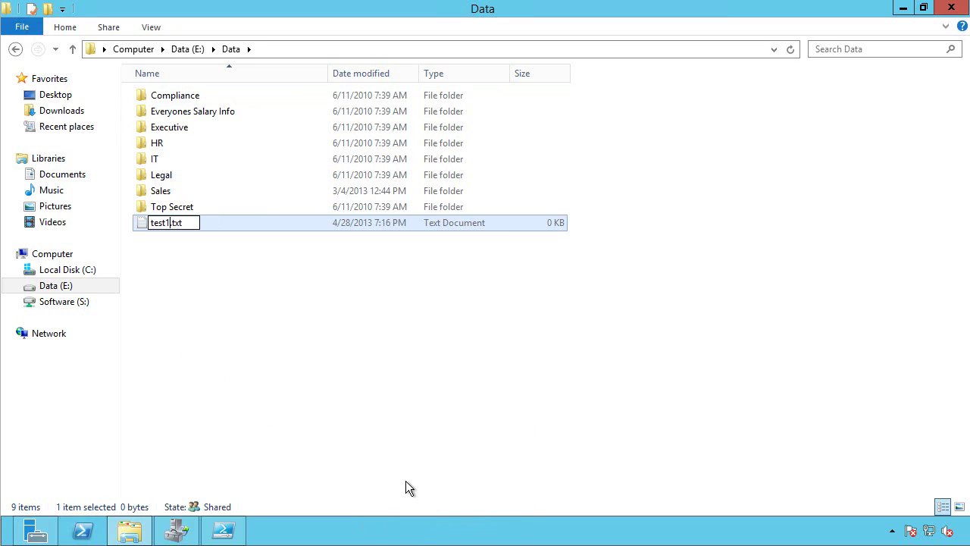
pyautogui.press('Return')
# - Check test1.txt's Classification tab shows all properties unset, then cancel
pyautogui.rightClick(194, 222)
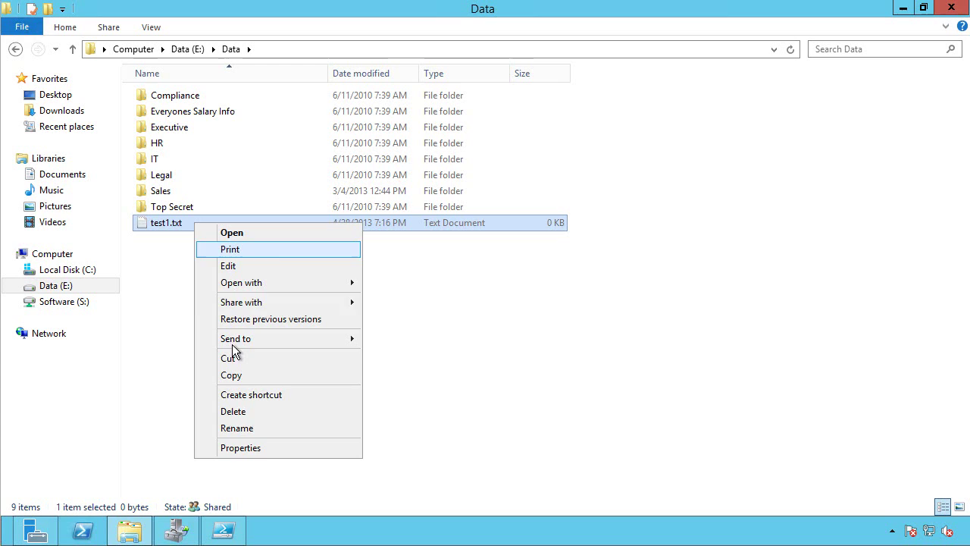
pyautogui.click(244, 449)
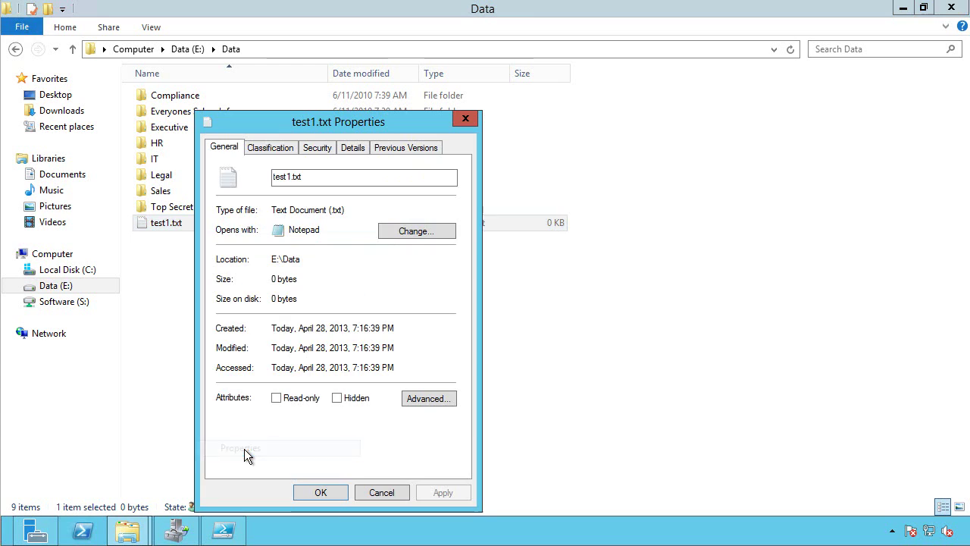
pyautogui.click(270, 149)
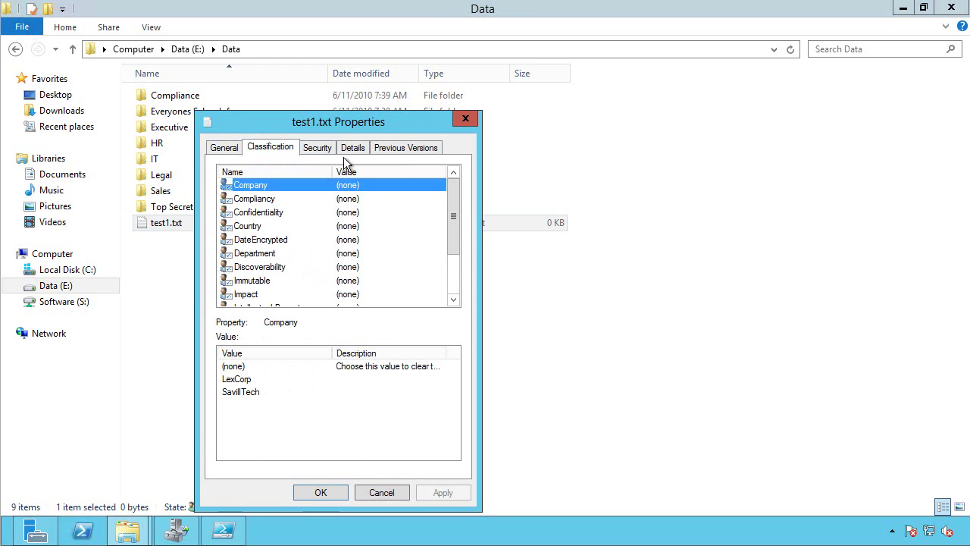
pyautogui.moveTo(457, 199); pyautogui.dragTo(462, 174)
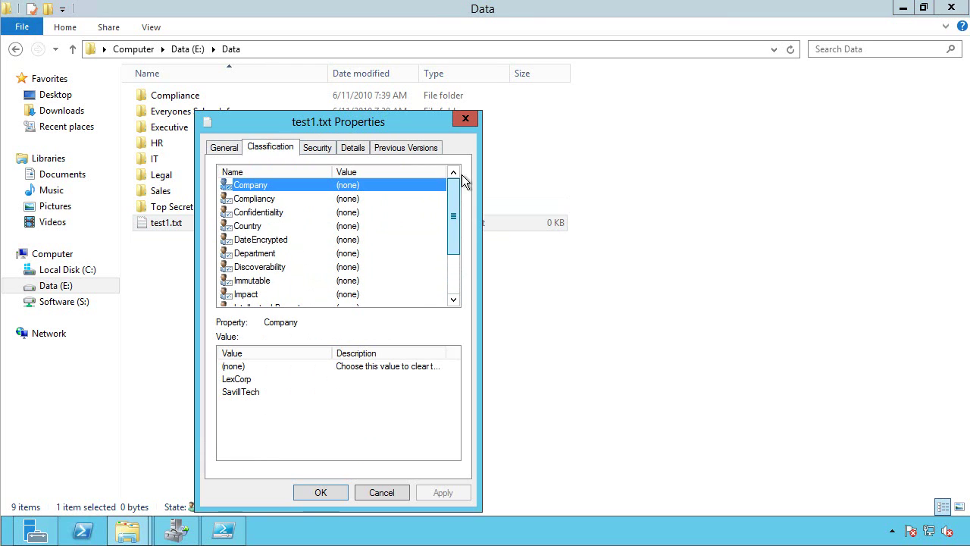
pyautogui.click(390, 492)
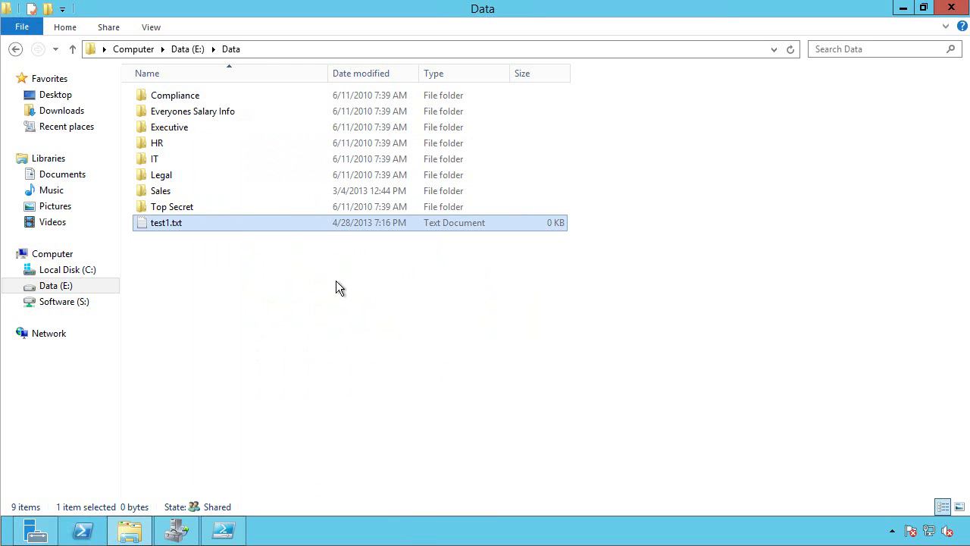
# - Review FSRM's Classification Rules and Classification Properties lists, ending on the rules list
pyautogui.click(177, 532)
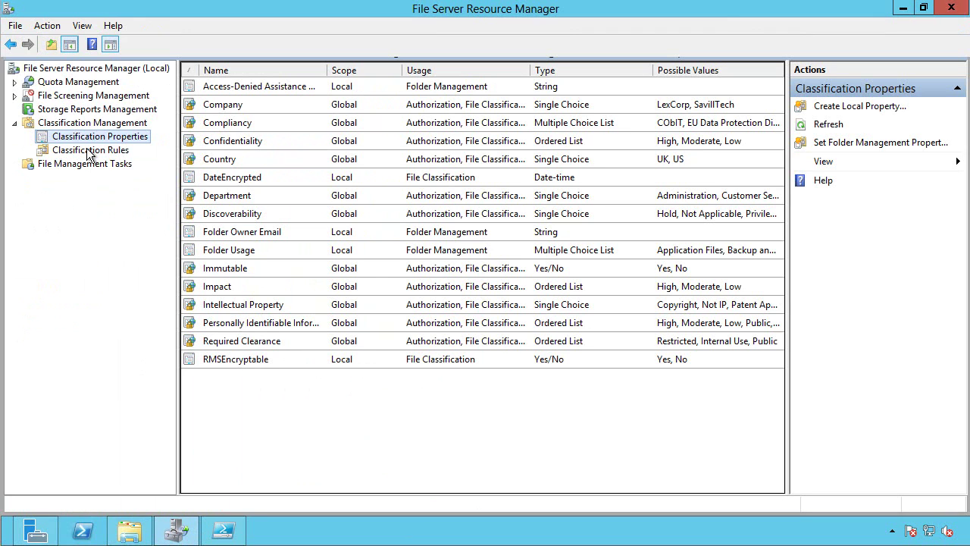
pyautogui.click(88, 151)
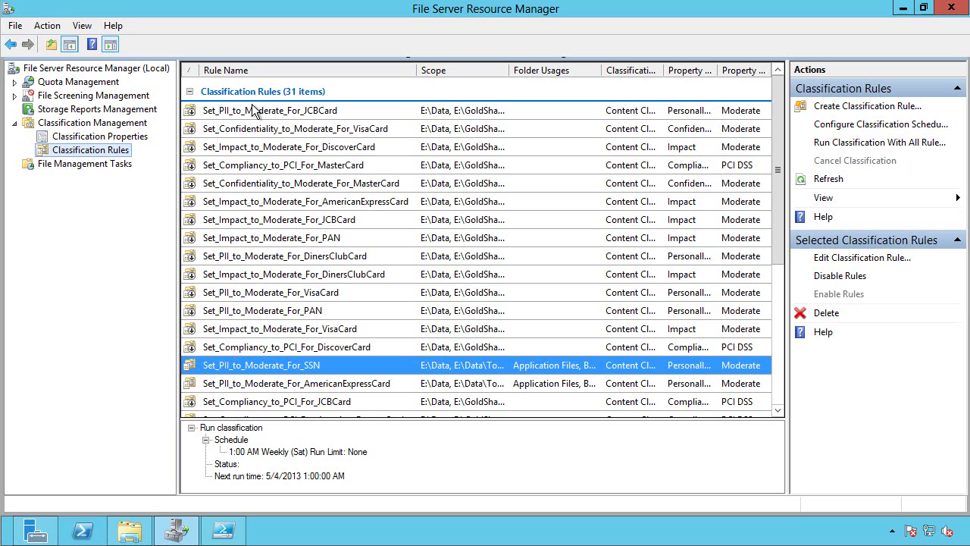
pyautogui.moveTo(779, 204); pyautogui.dragTo(783, 403)
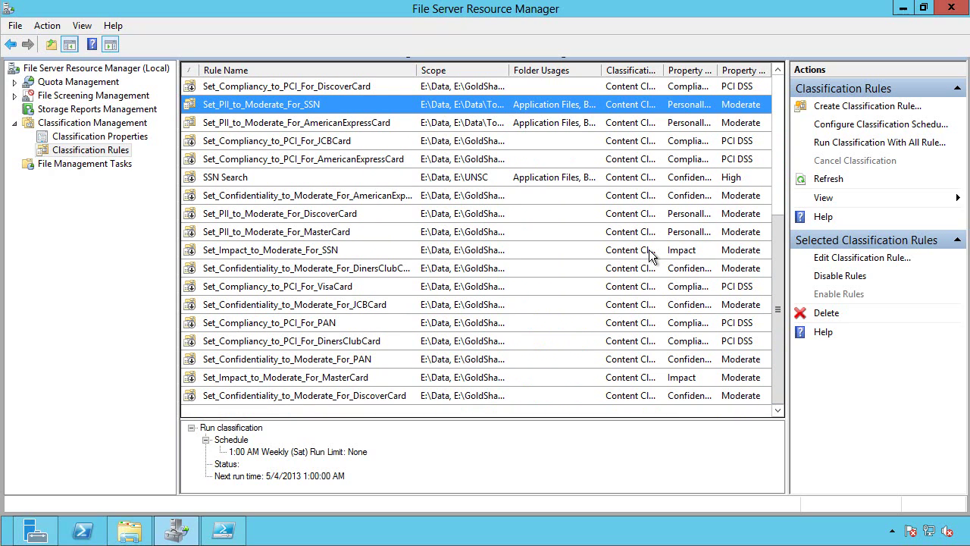
pyautogui.click(129, 136)
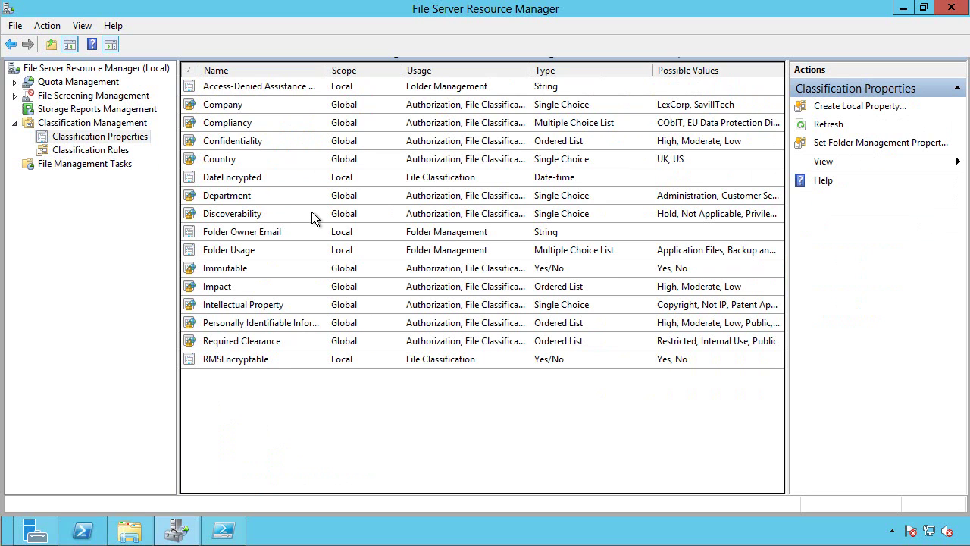
pyautogui.click(112, 155)
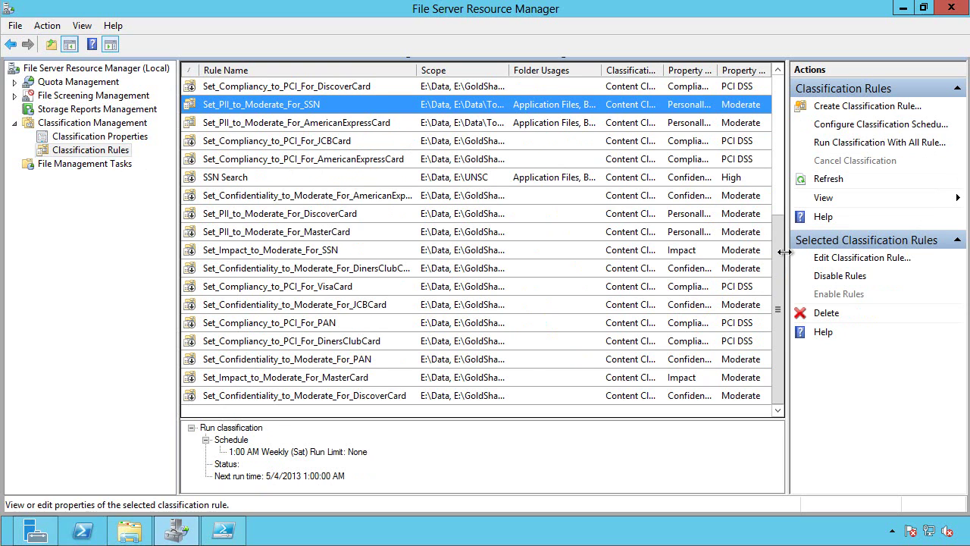
pyautogui.moveTo(781, 258); pyautogui.dragTo(783, 313)
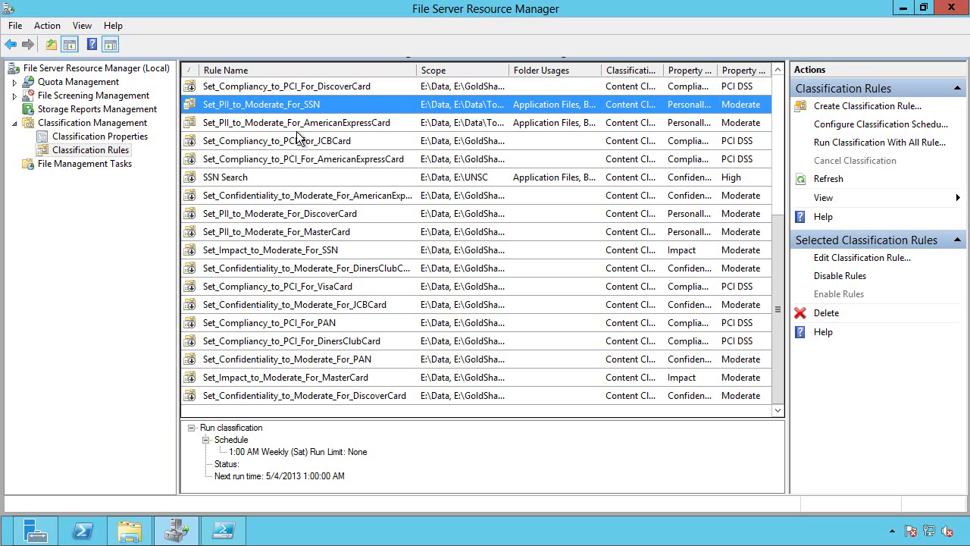
pyautogui.click(324, 535)
pyautogui.press('super')
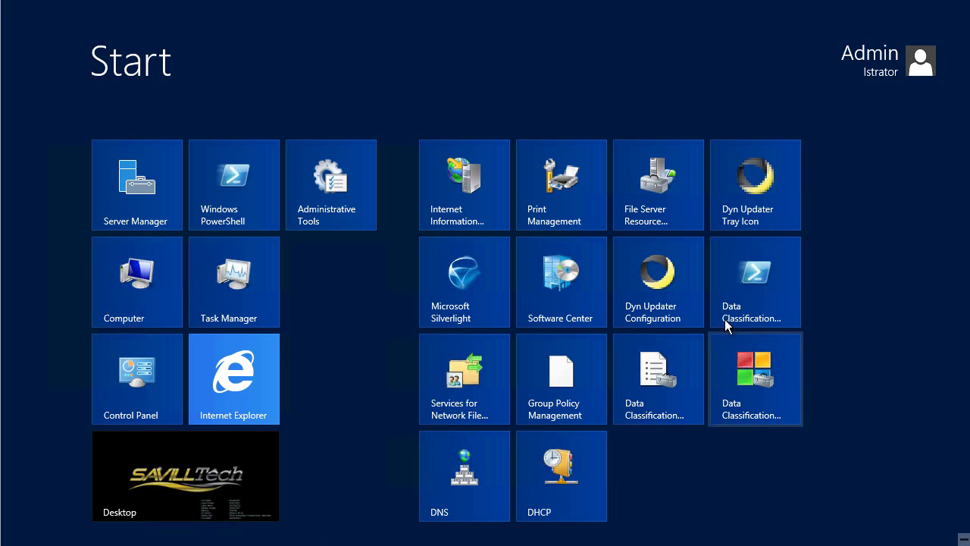
pyautogui.click(754, 381)
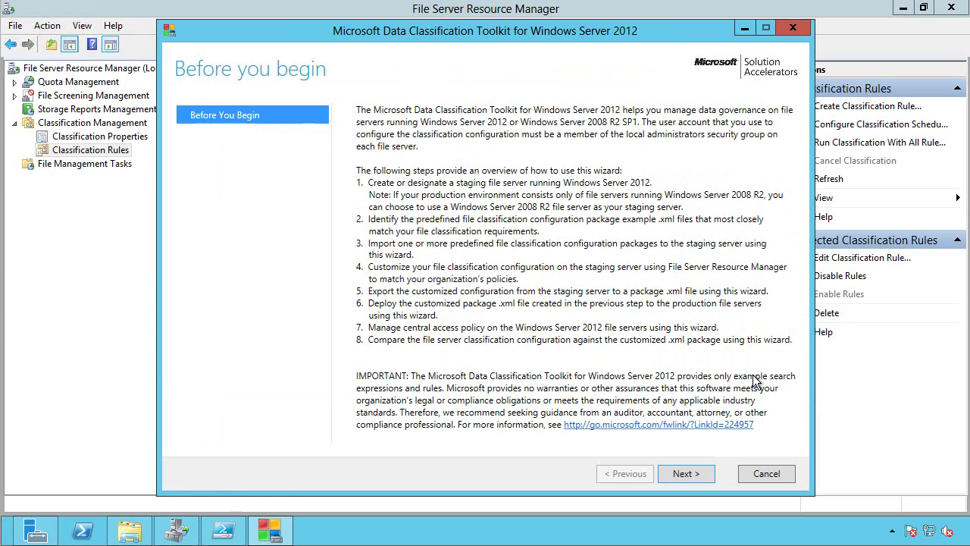
pyautogui.click(684, 474)
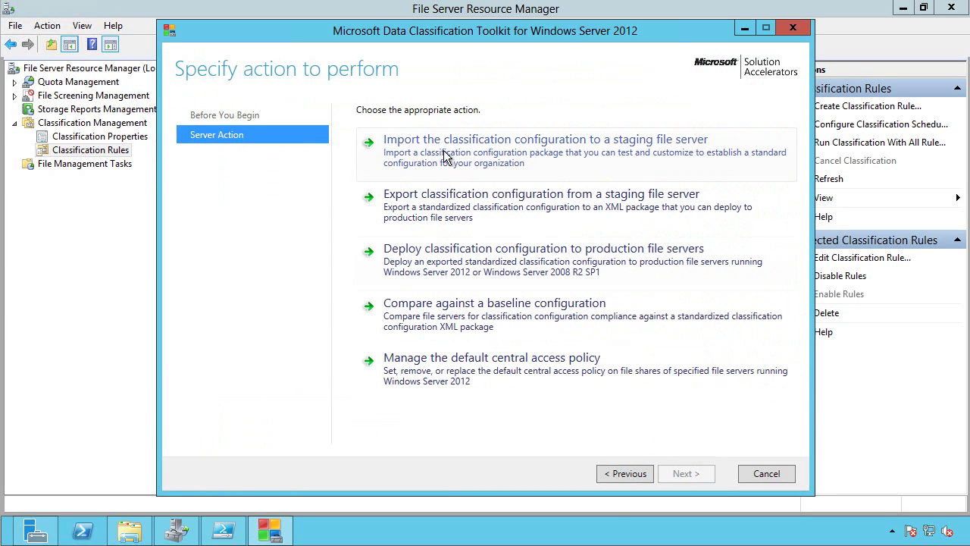
pyautogui.click(472, 151)
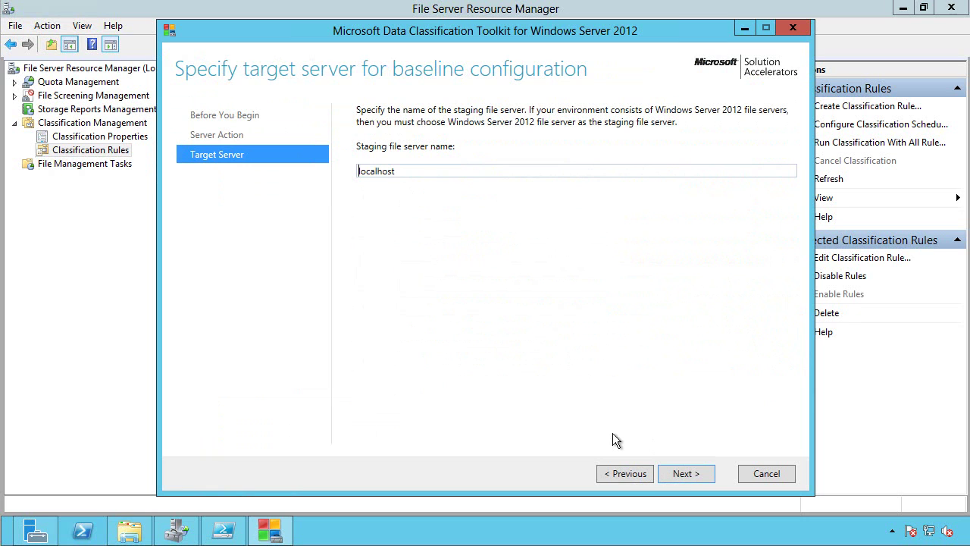
pyautogui.click(781, 478)
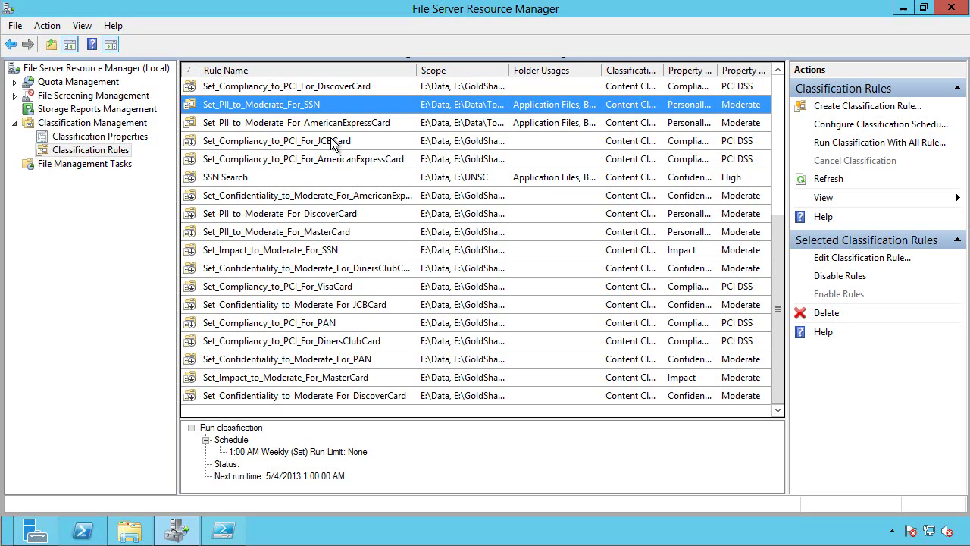
# - Open the Set_PII_to_Moderate_For_SSN rule's editor and review its Scope and Classification tabs
pyautogui.rightClick(297, 104)
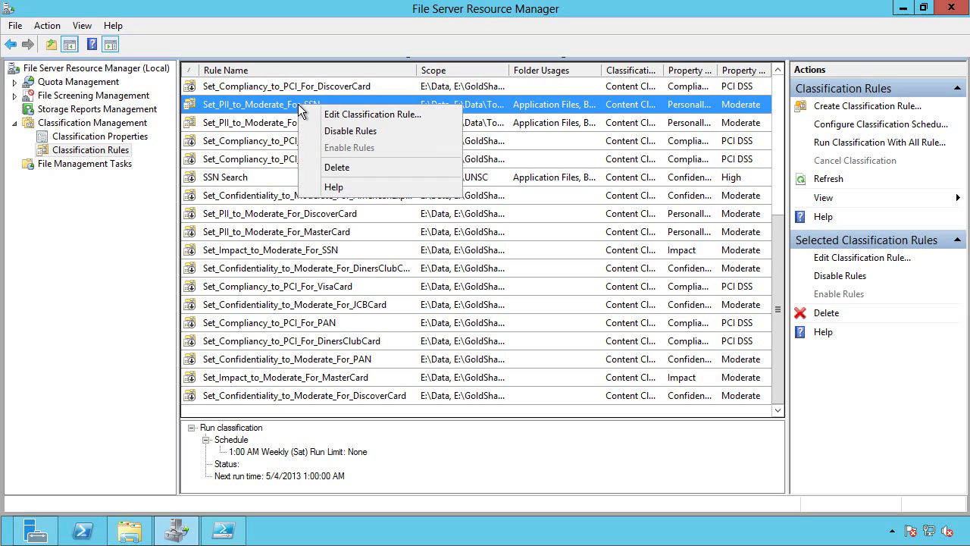
pyautogui.click(338, 113)
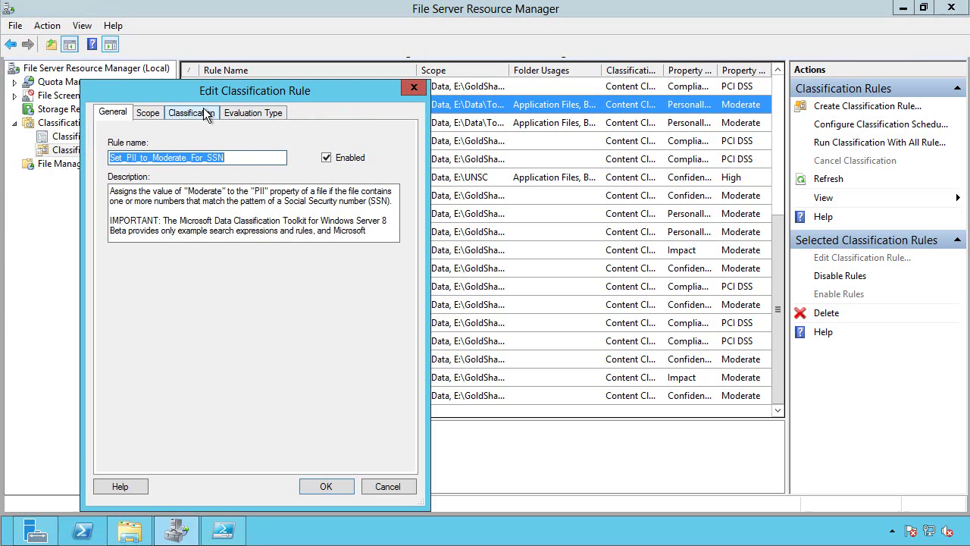
pyautogui.click(149, 113)
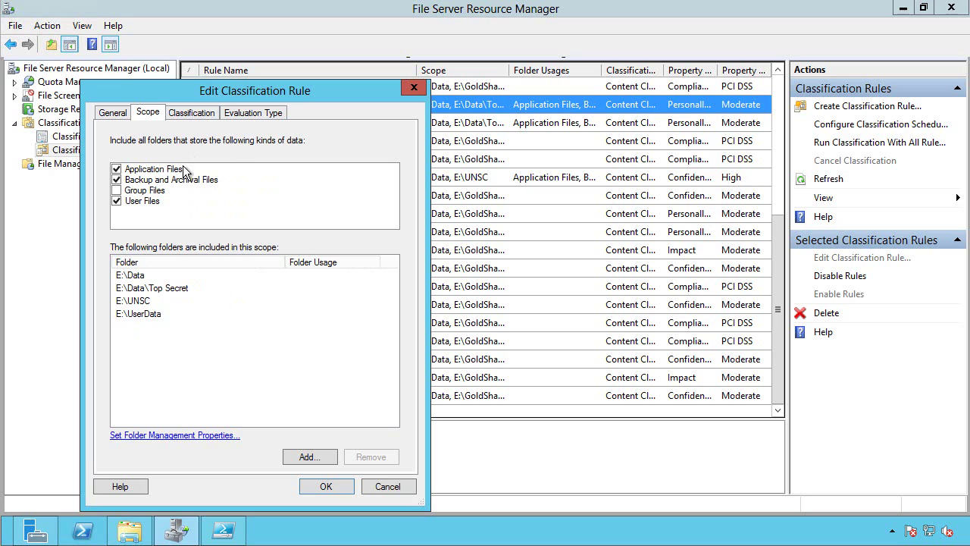
pyautogui.click(189, 114)
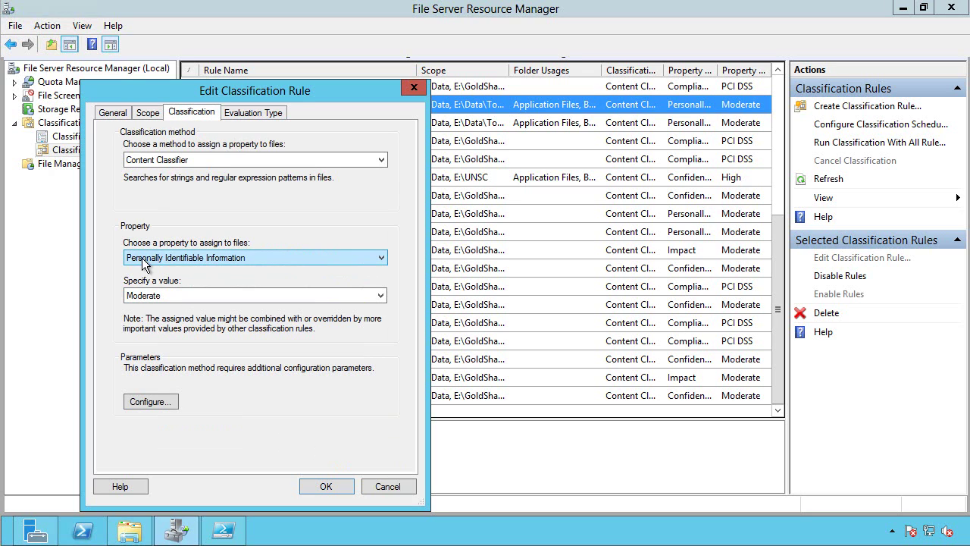
# - Keep Personally Identifiable Information at Moderate and review the expression parameters and evaluation type
pyautogui.click(367, 259)
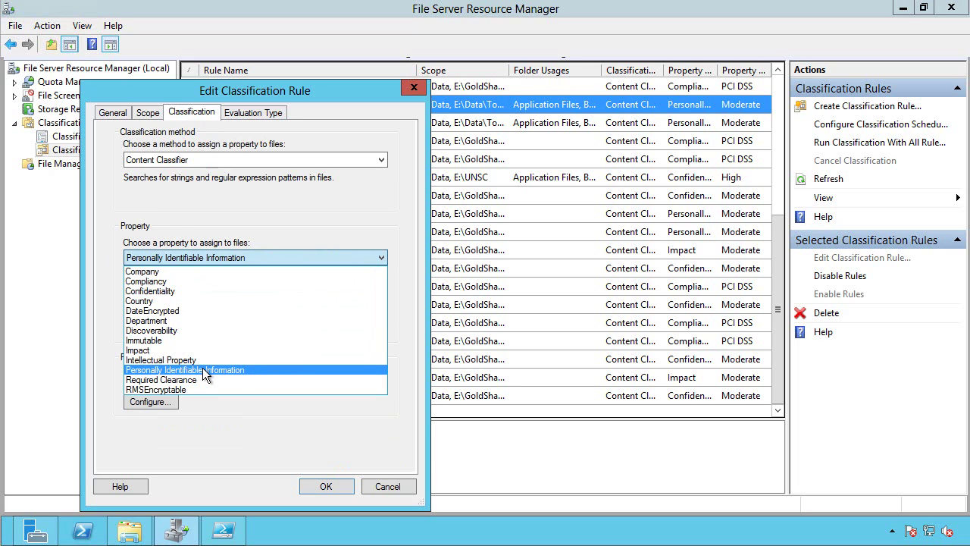
pyautogui.click(205, 372)
pyautogui.click(188, 298)
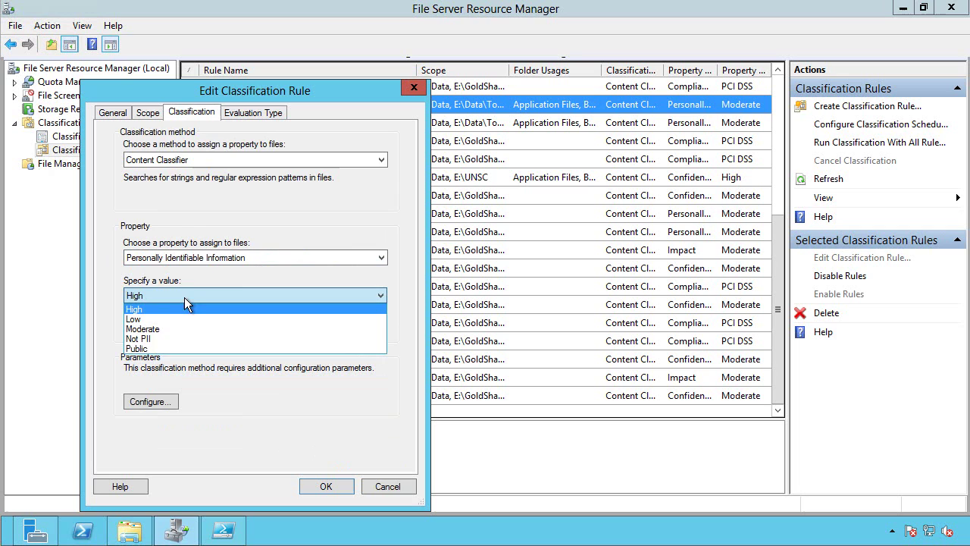
pyautogui.click(152, 329)
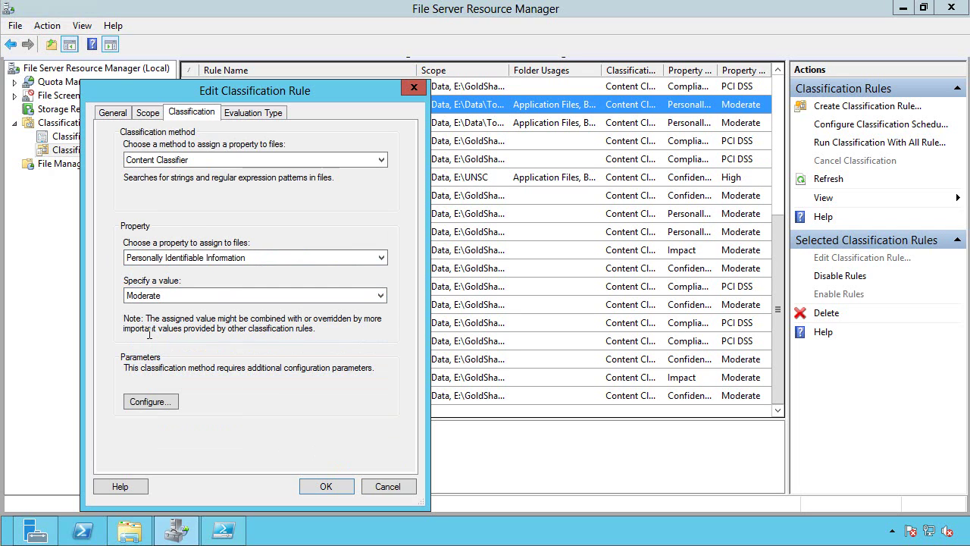
pyautogui.click(169, 404)
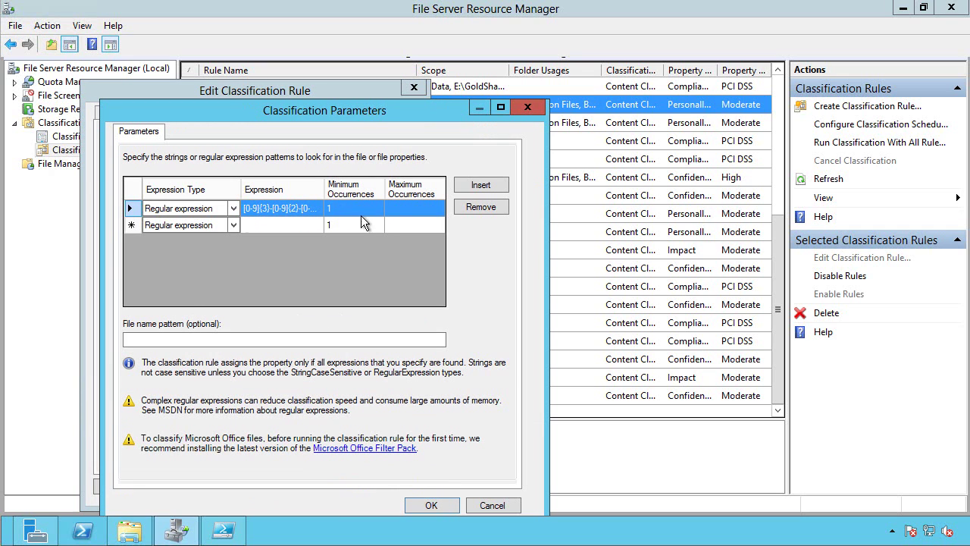
pyautogui.click(491, 506)
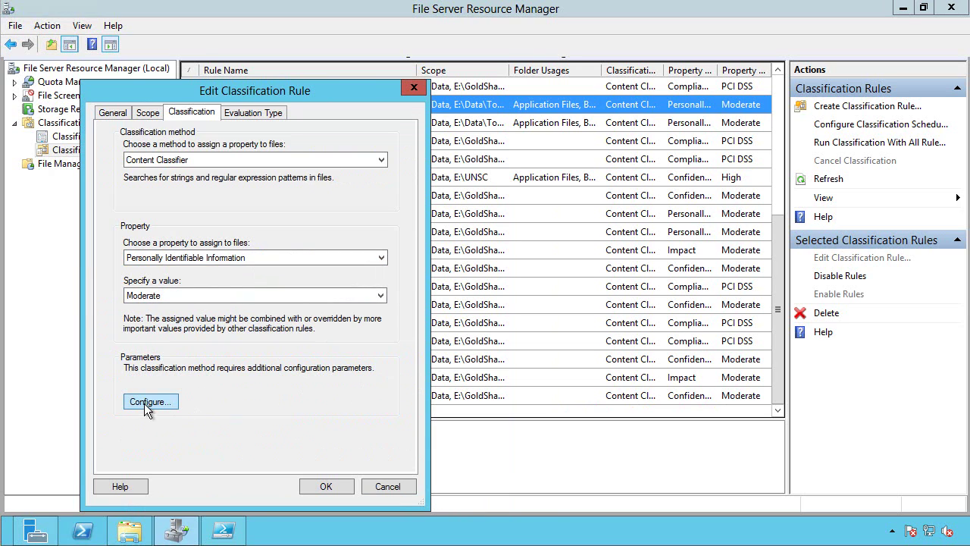
pyautogui.click(243, 118)
pyautogui.click(202, 117)
# - Confirm the rule with OK and review the weekly Saturday 1:00 AM classification schedule unchanged
pyautogui.click(323, 484)
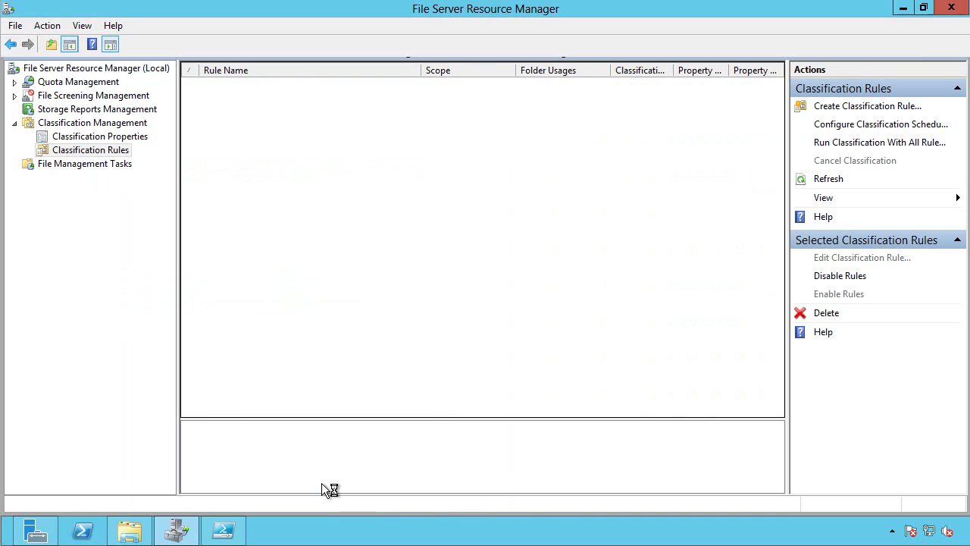
pyautogui.click(95, 137)
pyautogui.click(95, 164)
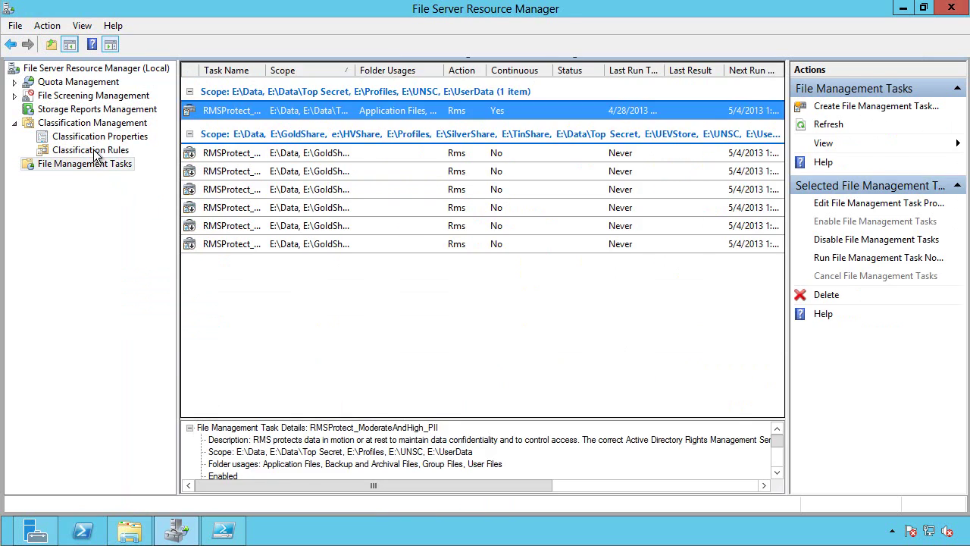
pyautogui.click(94, 151)
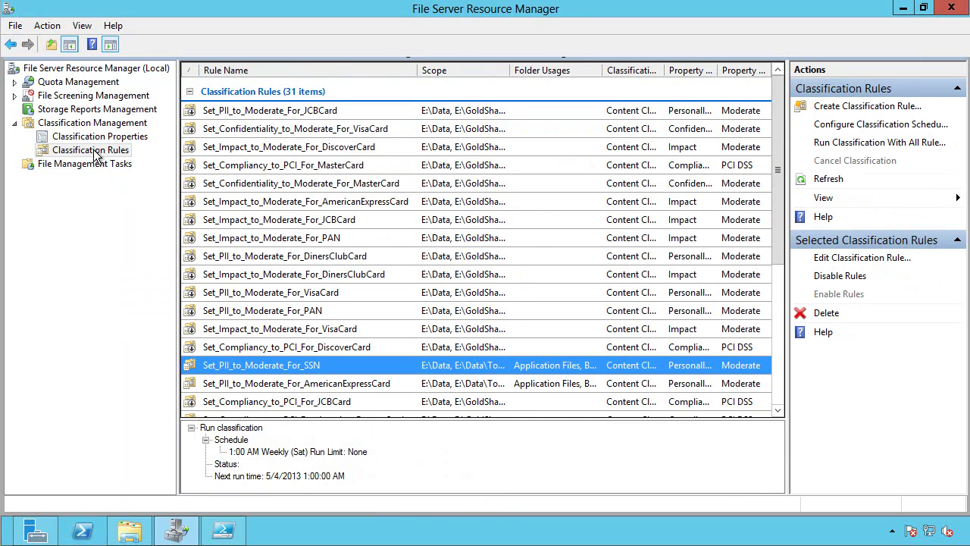
pyautogui.click(879, 125)
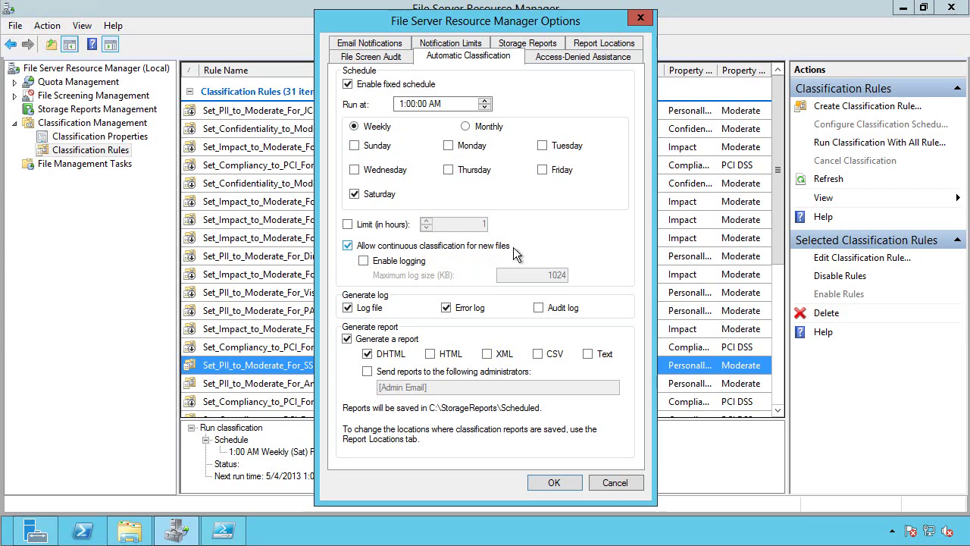
pyautogui.click(626, 482)
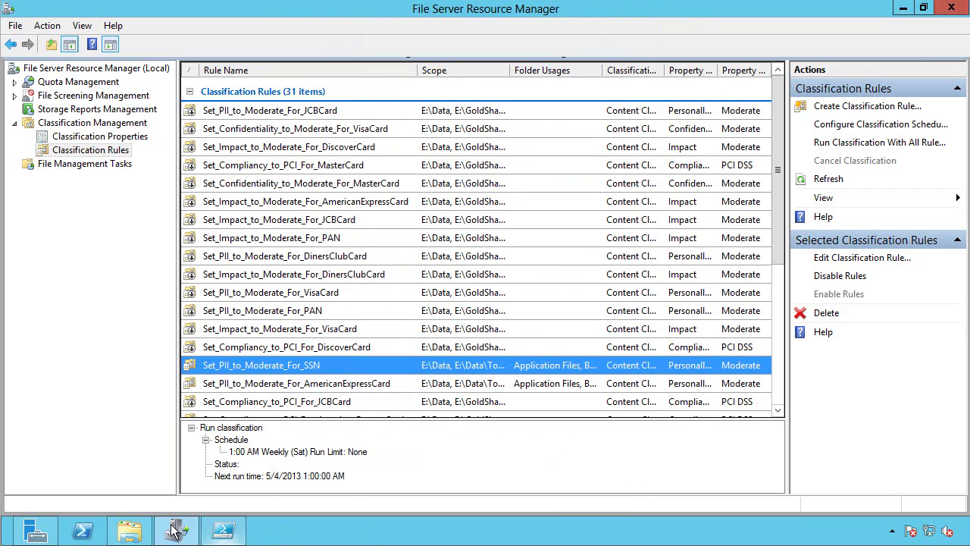
# - Write 'test content', a sample social security number and 'test test' into test1.txt, save and close
pyautogui.click(129, 530)
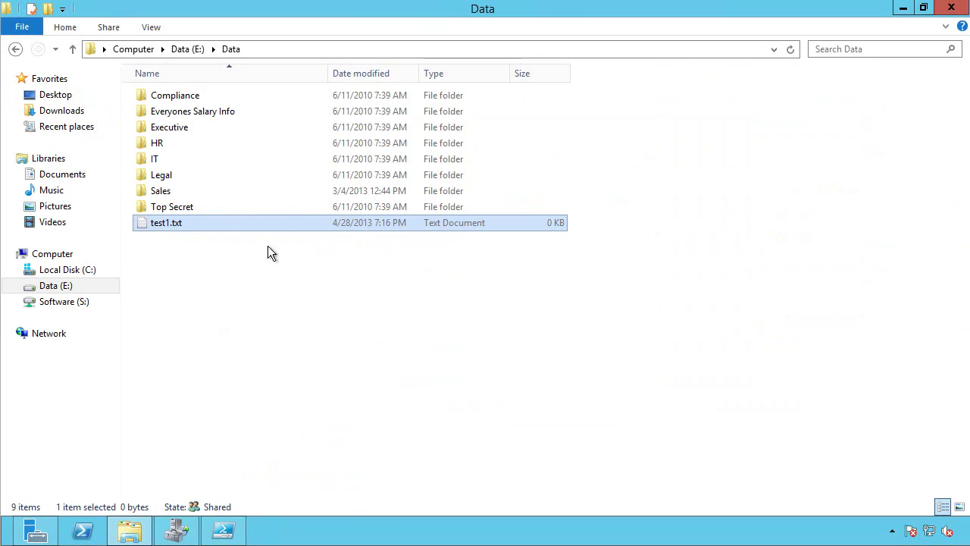
pyautogui.doubleClick(174, 226)
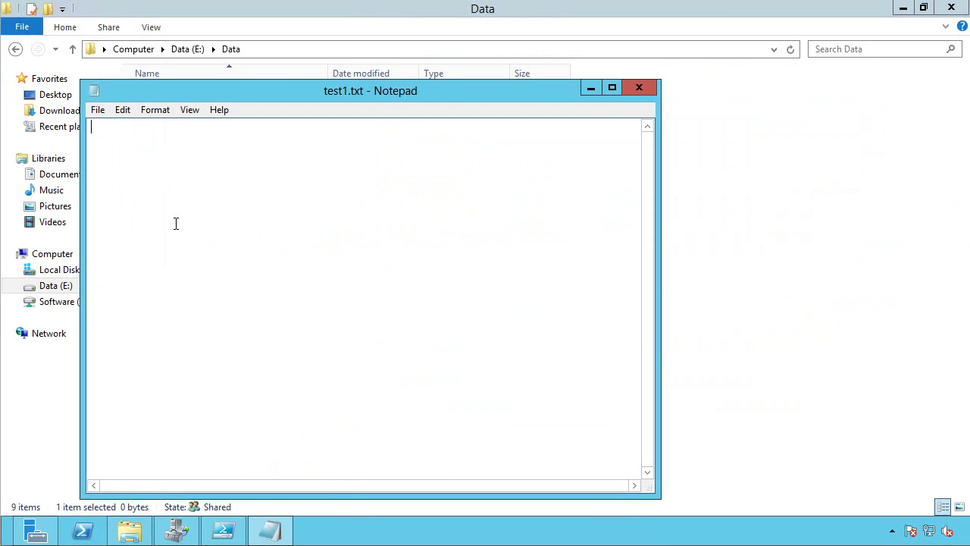
pyautogui.write('test content')
pyautogui.press('Return')
pyautogui.write('123-45')
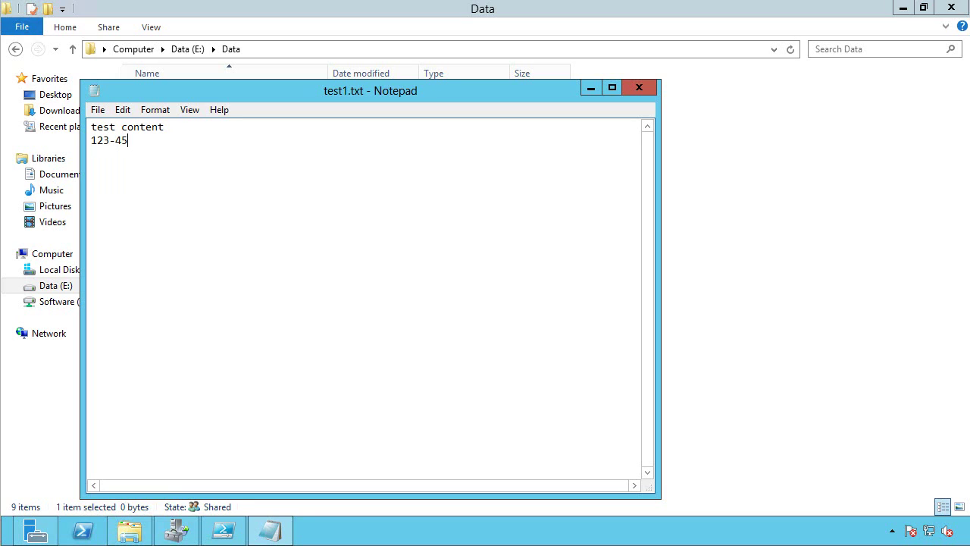
pyautogui.write('-6789')
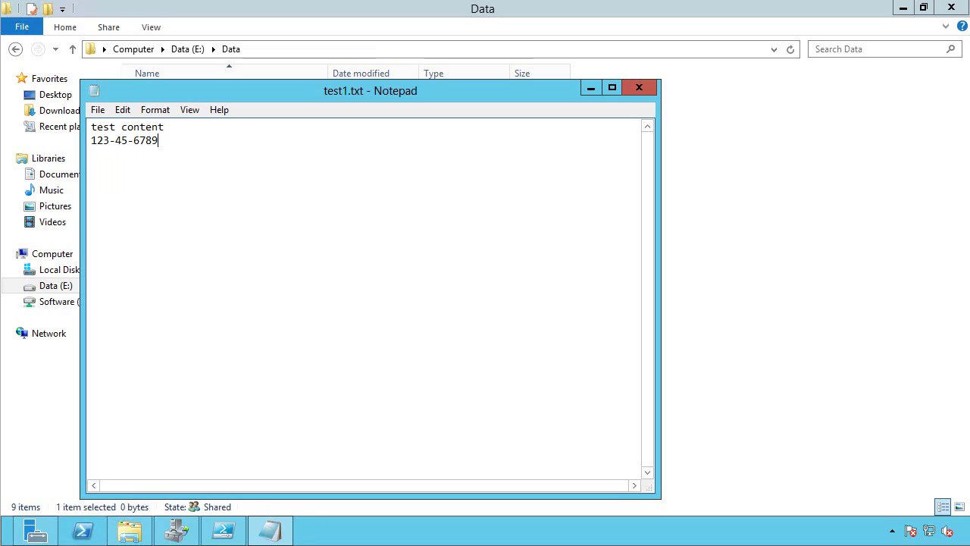
pyautogui.press('Return')
pyautogui.write('test test')
pyautogui.click(99, 111)
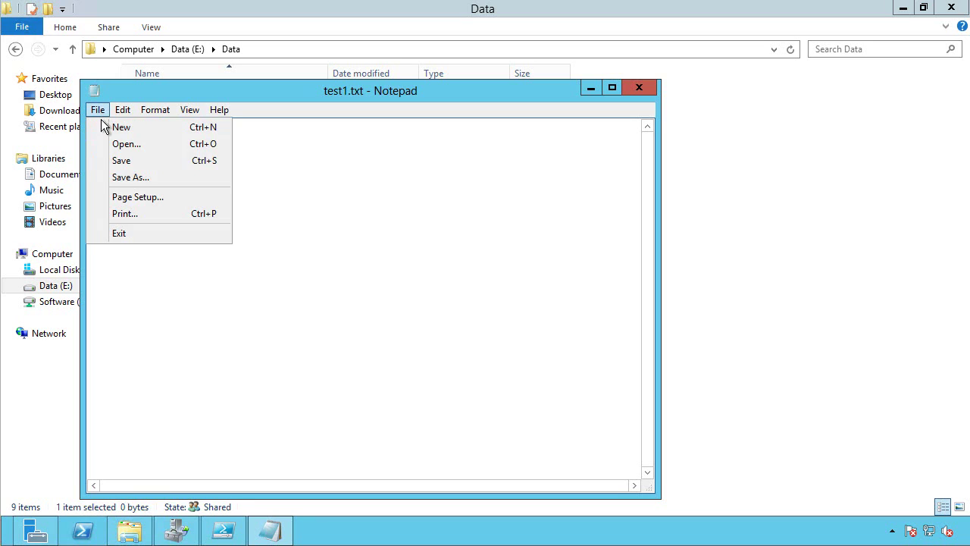
pyautogui.click(115, 160)
pyautogui.click(638, 88)
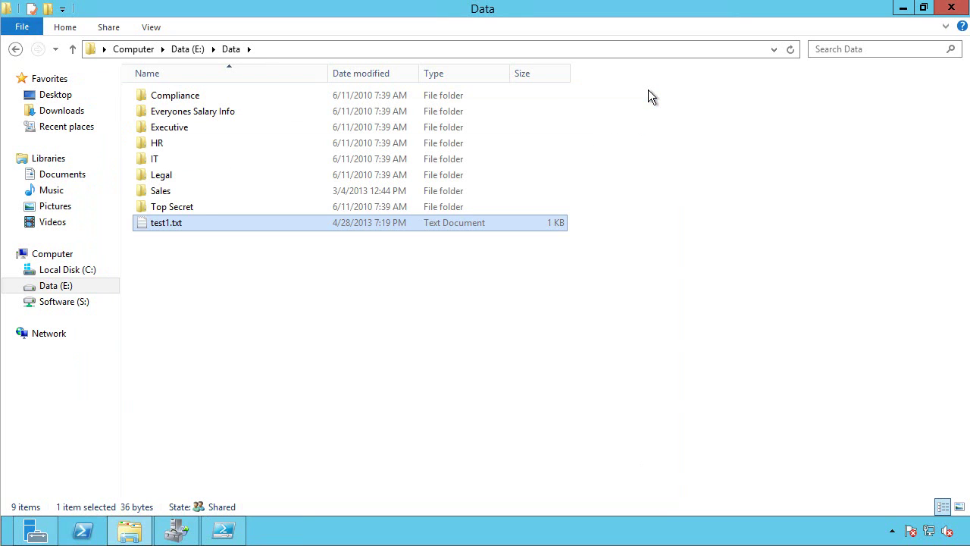
# - Open test1.txt's Properties on the Classification tab and look over its values
pyautogui.rightClick(179, 223)
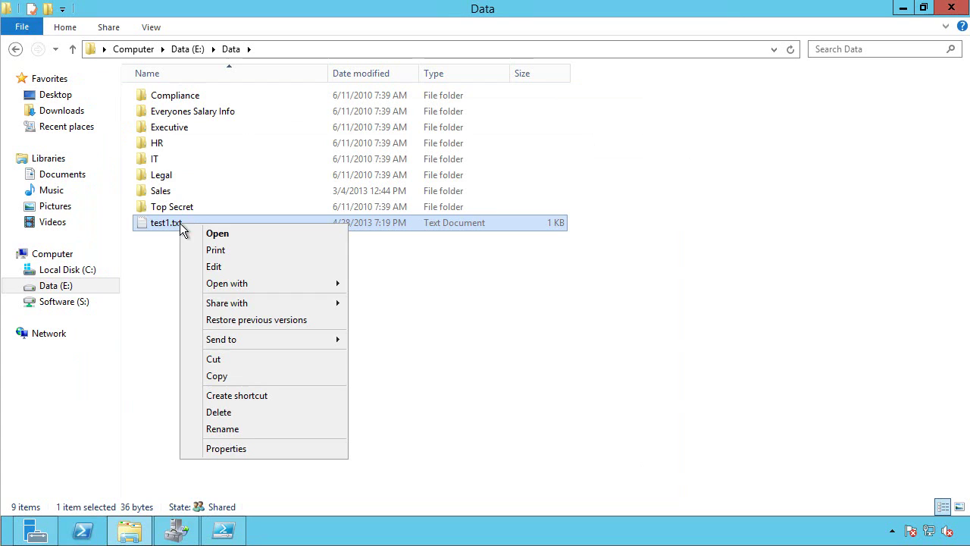
pyautogui.click(237, 449)
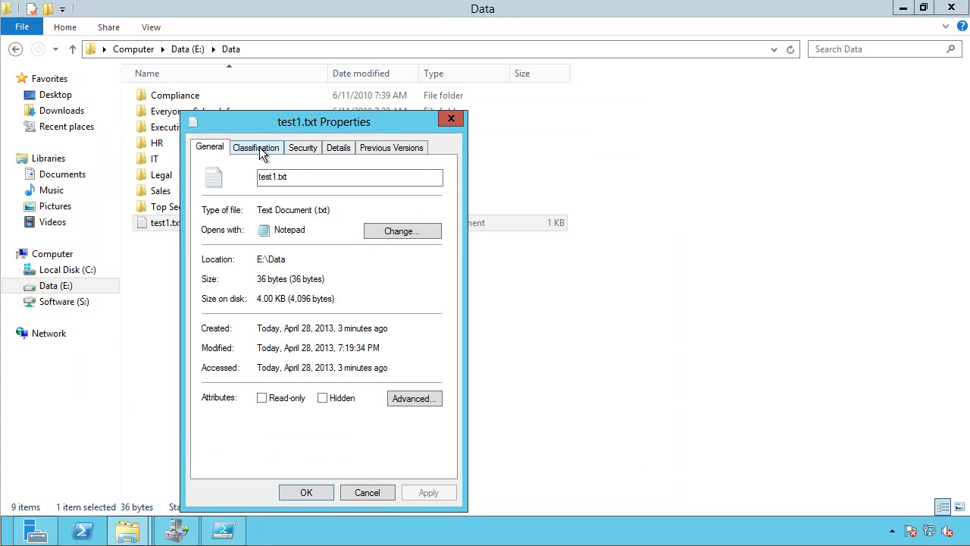
pyautogui.click(256, 147)
pyautogui.click(442, 274)
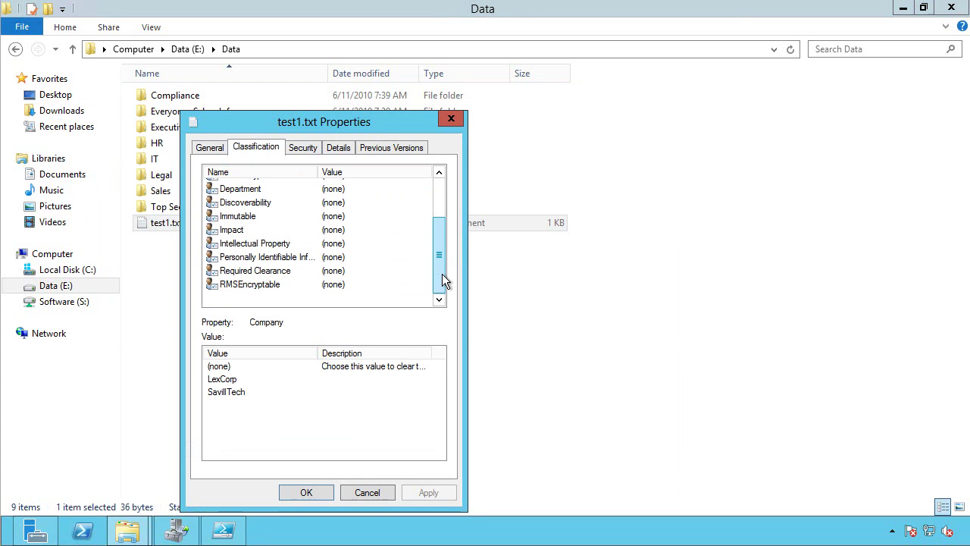
pyautogui.click(437, 188)
pyautogui.moveTo(436, 189); pyautogui.dragTo(443, 275)
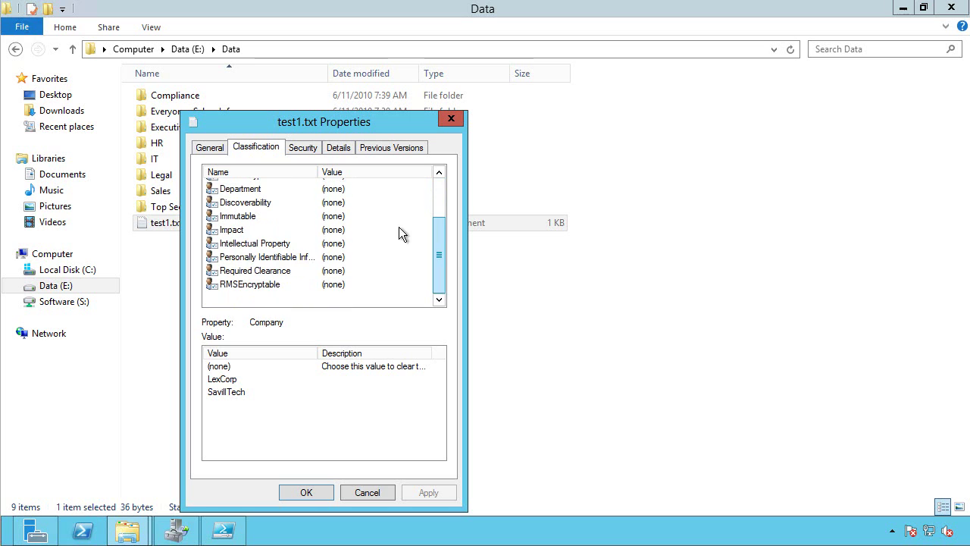
pyautogui.click(360, 491)
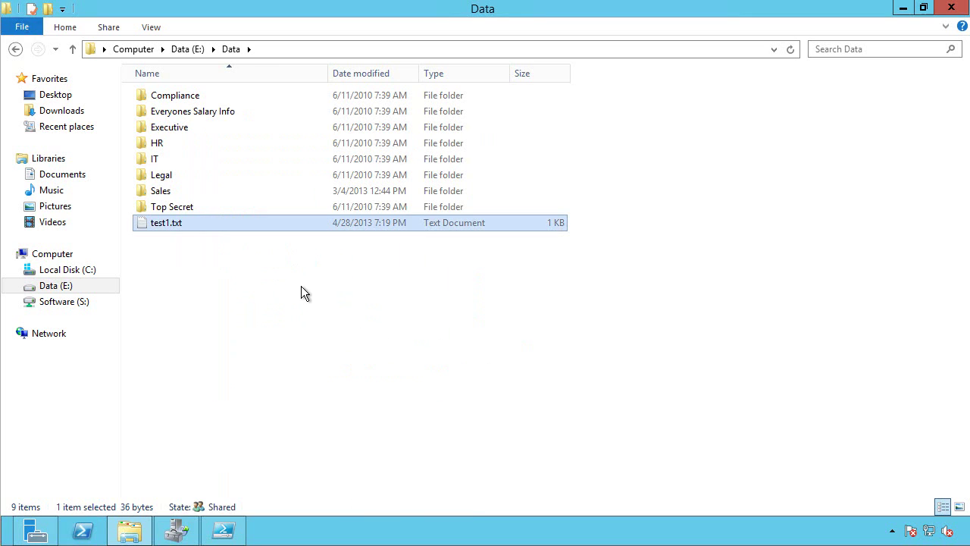
# - Refresh the folder and recheck test1.txt, confirming Personally Identifiable Information reads Moderate
pyautogui.rightClick(298, 284)
pyautogui.click(329, 343)
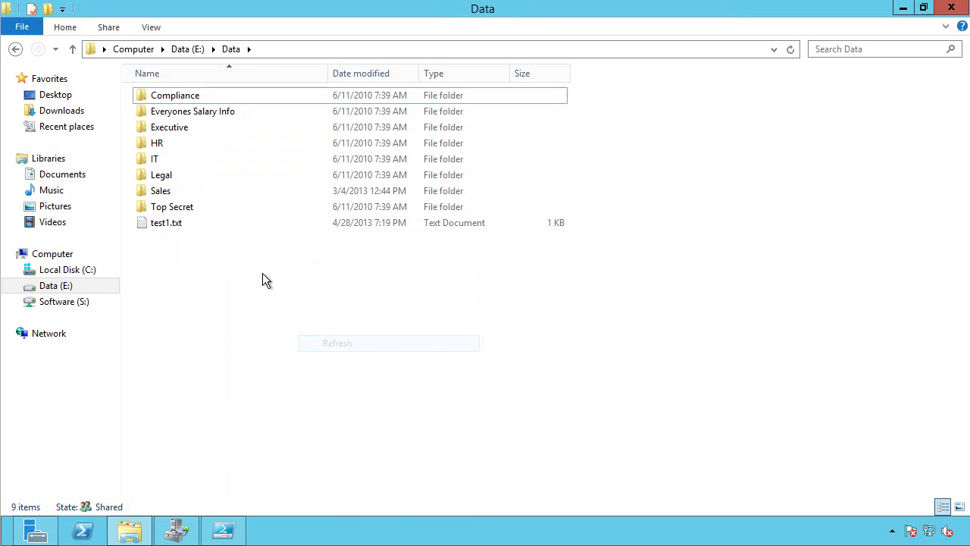
pyautogui.rightClick(170, 222)
pyautogui.click(215, 449)
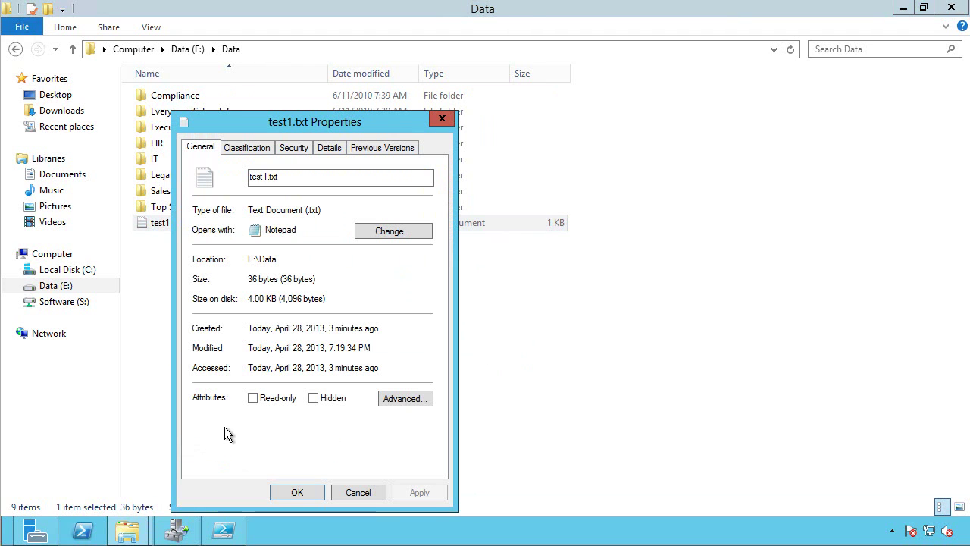
pyautogui.click(250, 148)
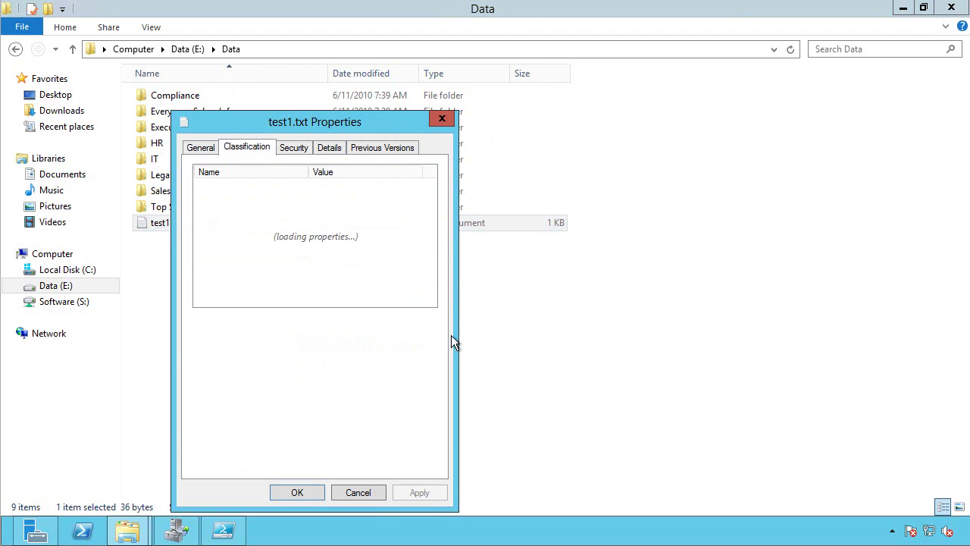
pyautogui.click(430, 271)
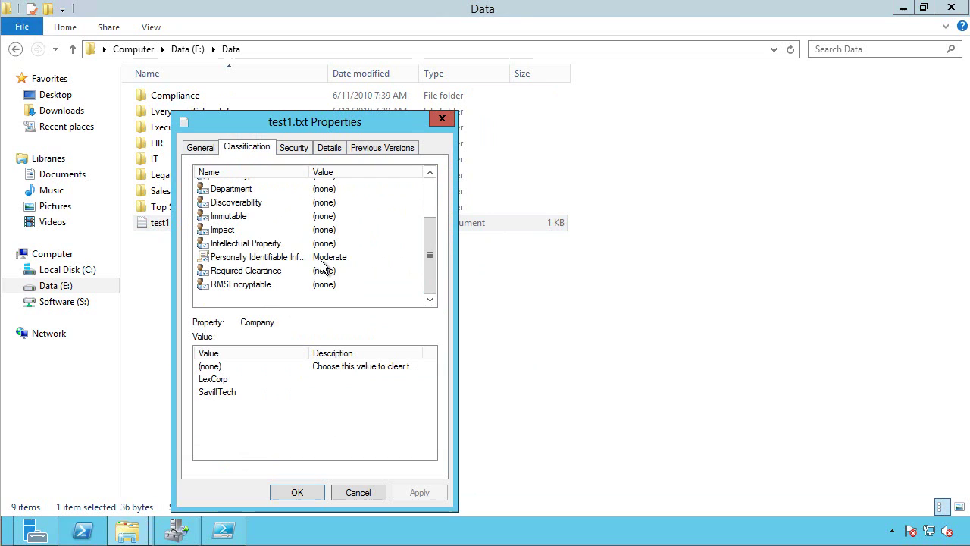
pyautogui.click(285, 257)
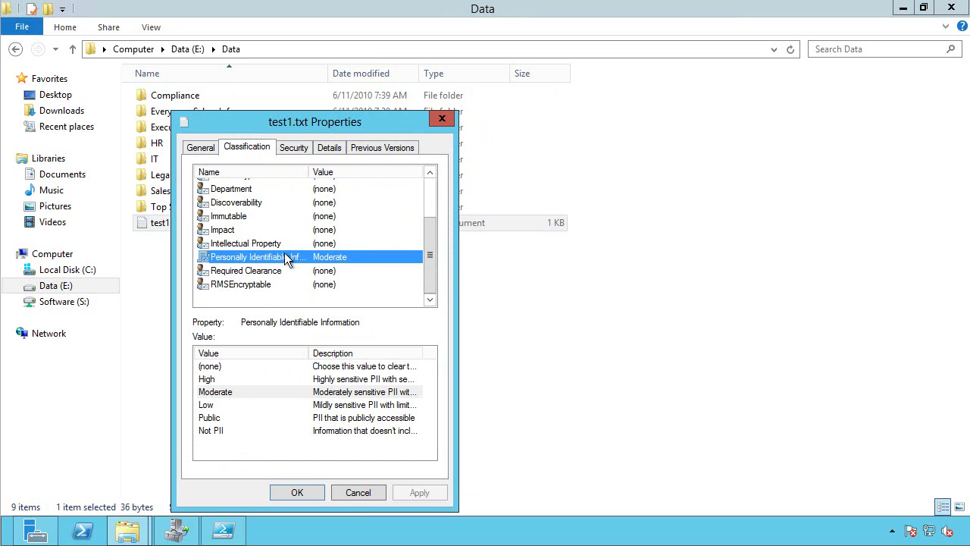
pyautogui.click(365, 493)
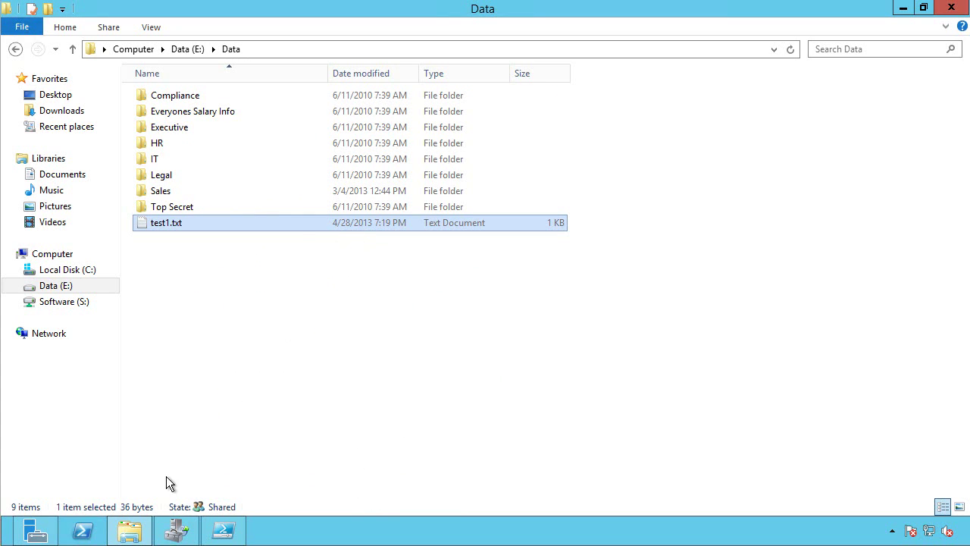
pyautogui.click(175, 532)
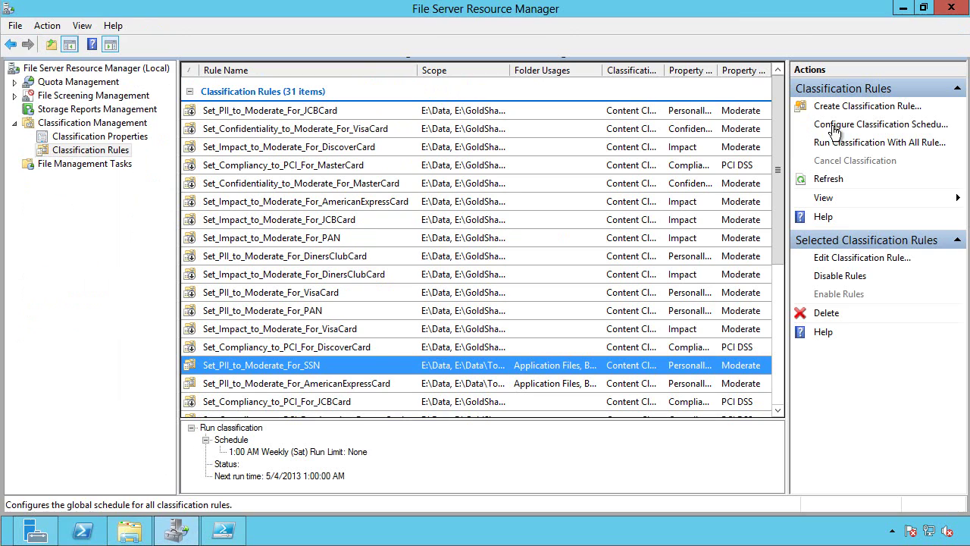
# - Review the Set_PII_to_Moderate_For_SSN rule's pattern parameters and Content Classifier method, closing it unchanged
pyautogui.click(837, 258)
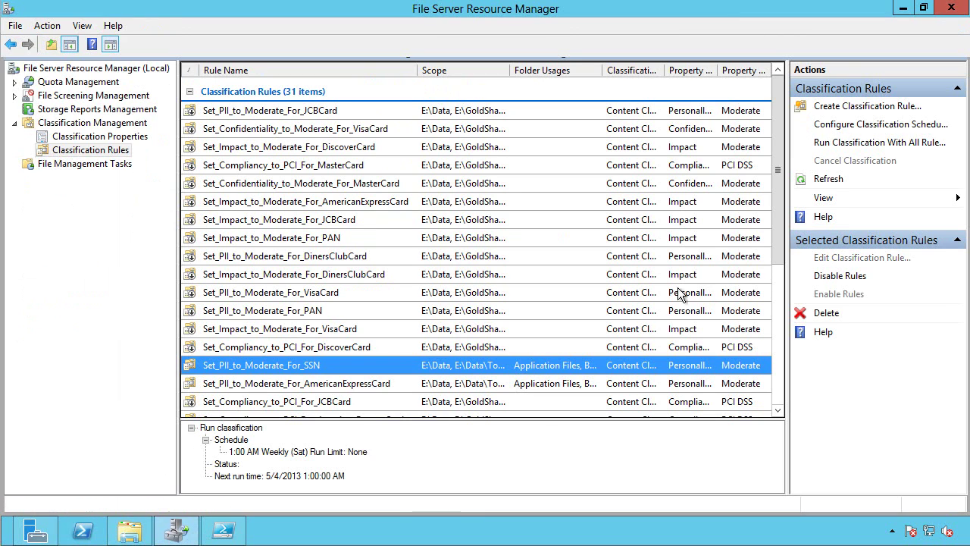
pyautogui.click(231, 146)
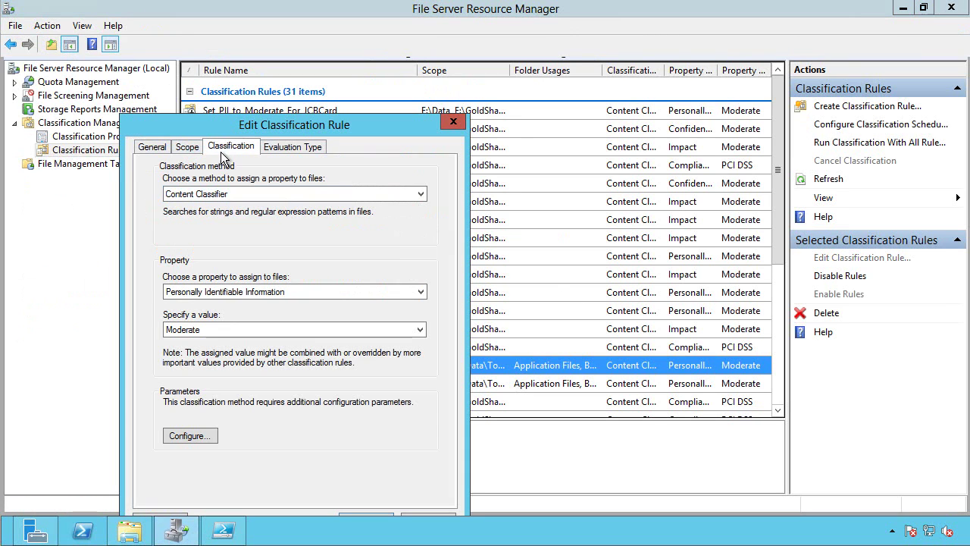
pyautogui.click(190, 436)
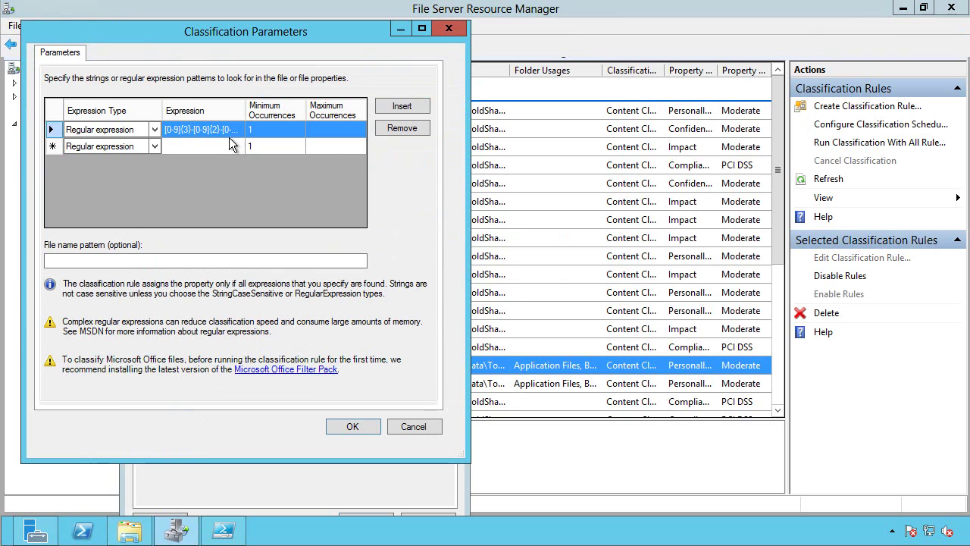
pyautogui.click(416, 431)
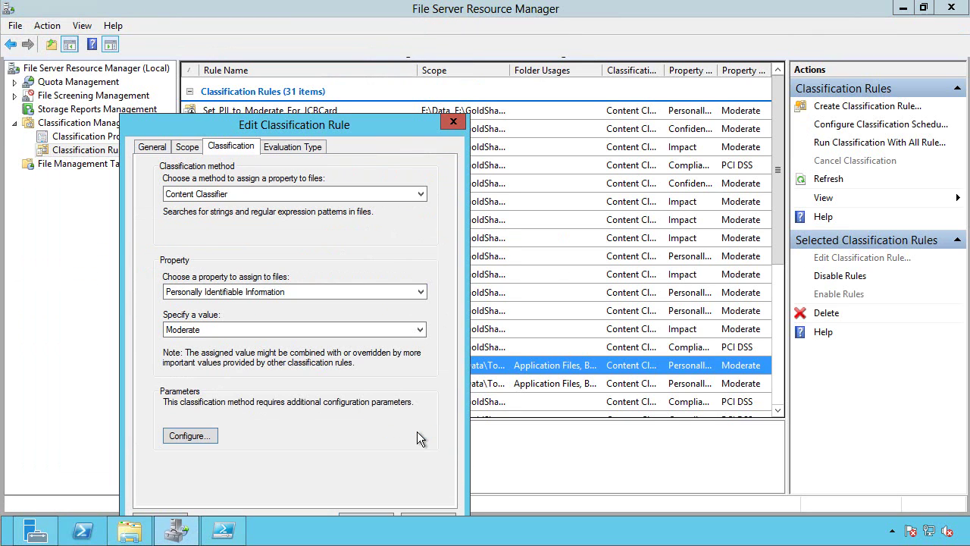
pyautogui.click(302, 149)
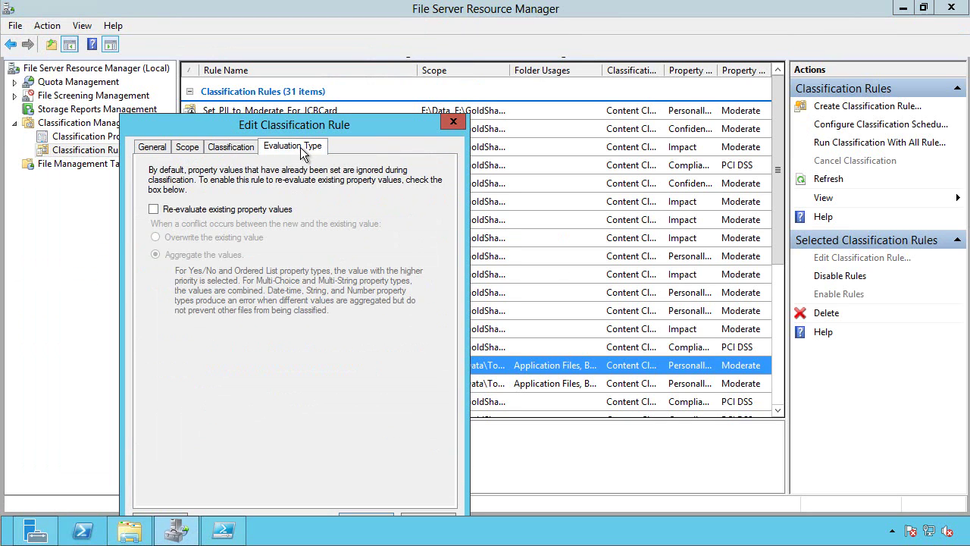
pyautogui.click(227, 148)
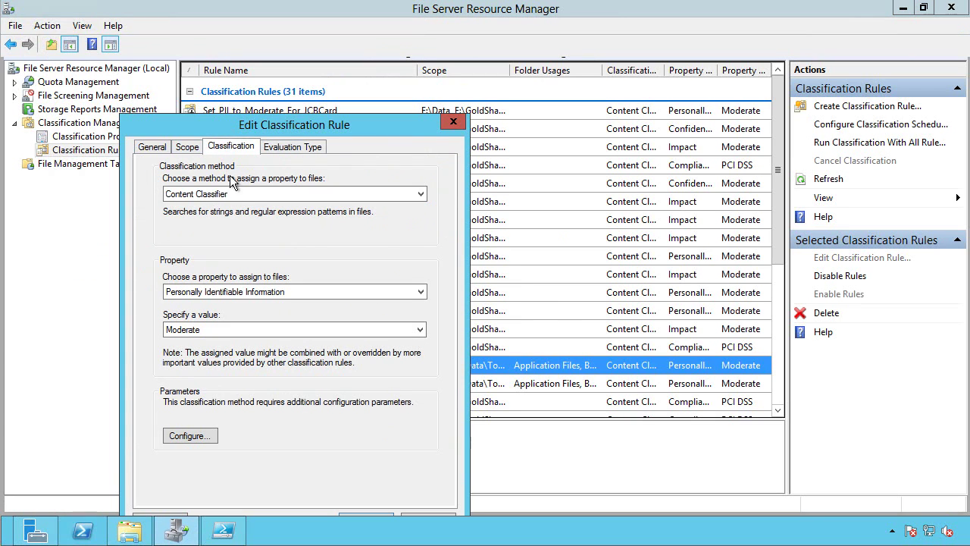
pyautogui.click(211, 194)
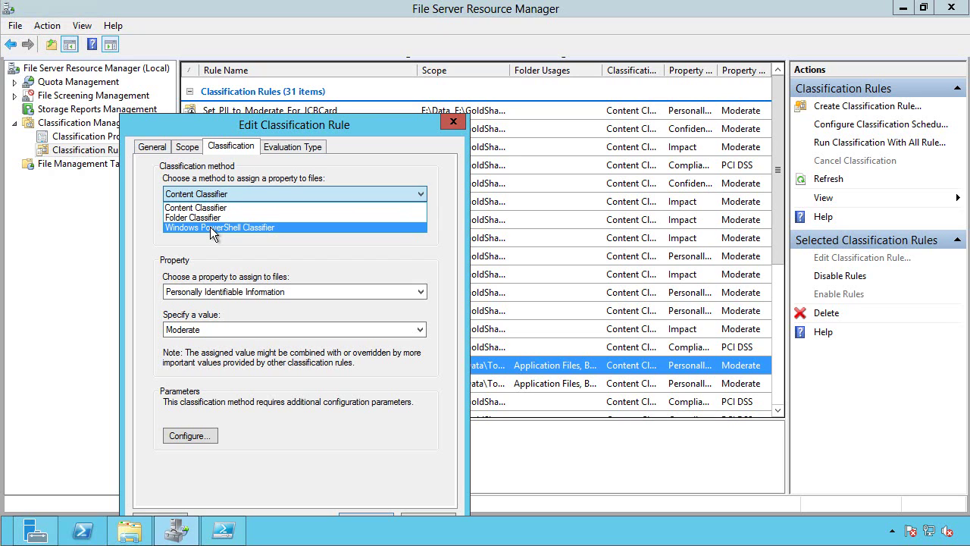
pyautogui.click(318, 263)
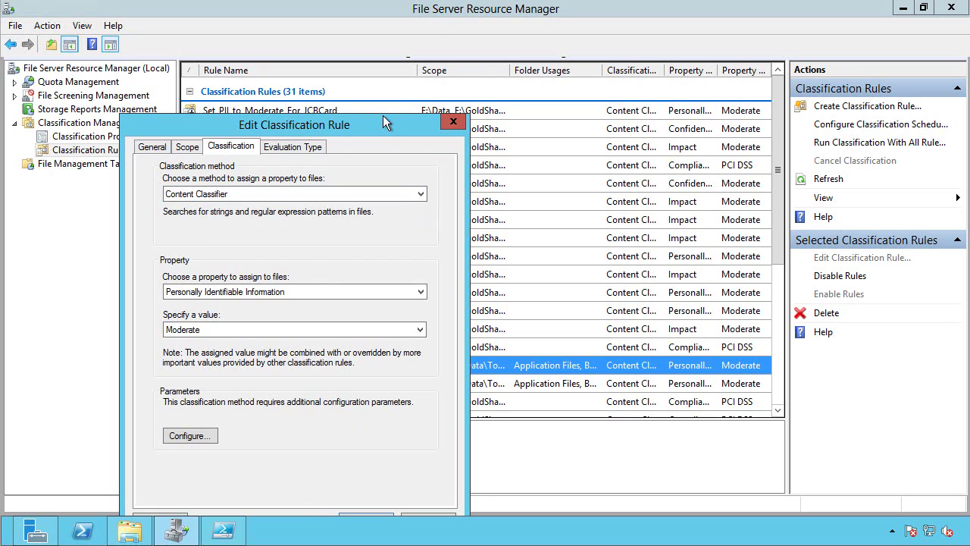
pyautogui.moveTo(382, 116); pyautogui.dragTo(397, 39)
pyautogui.click(444, 449)
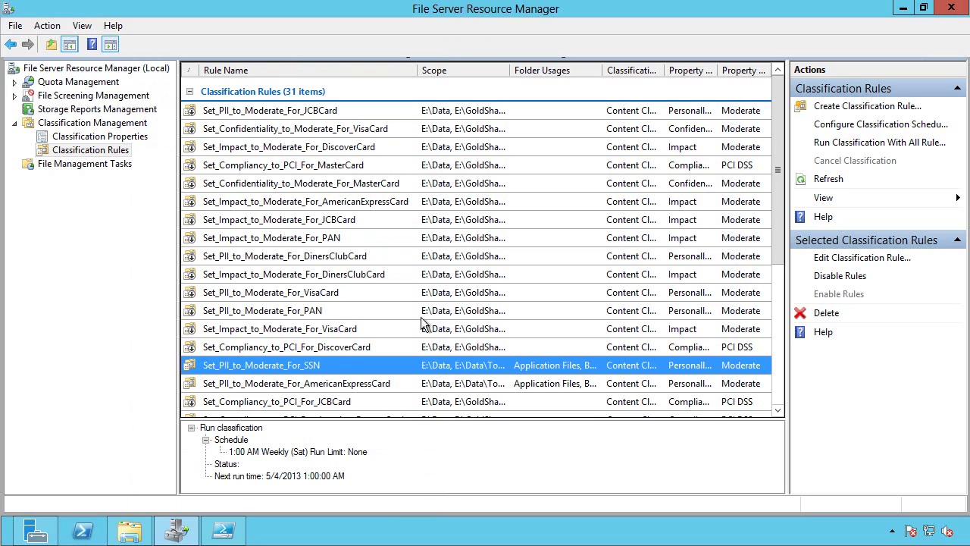
# - In the PowerShell console, change to the E:\data folder
pyautogui.click(224, 533)
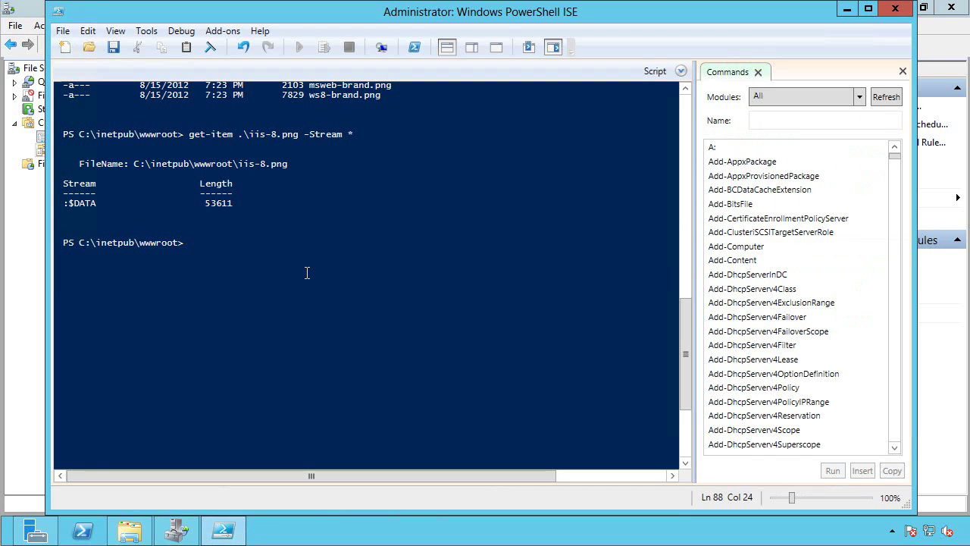
pyautogui.write('e:')
pyautogui.press('Return')
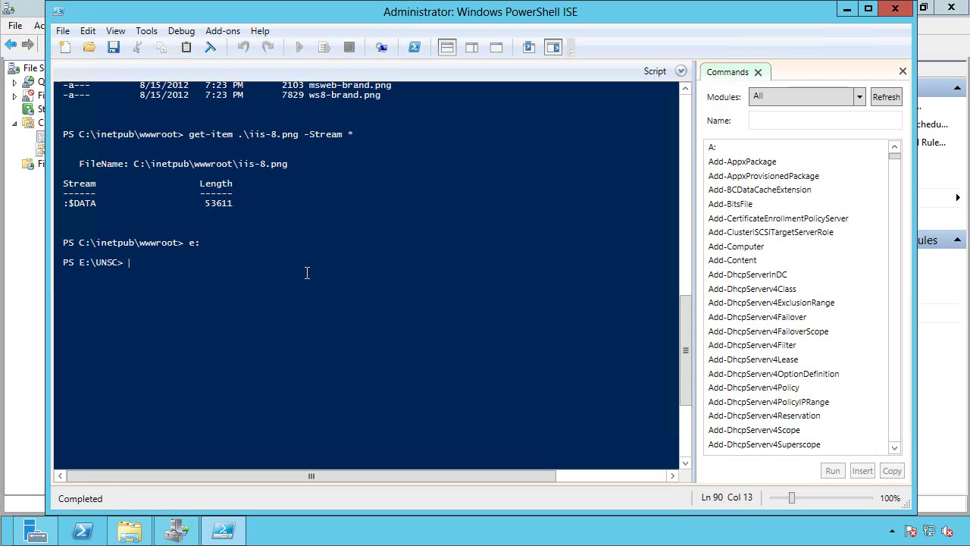
pyautogui.write('cd ..')
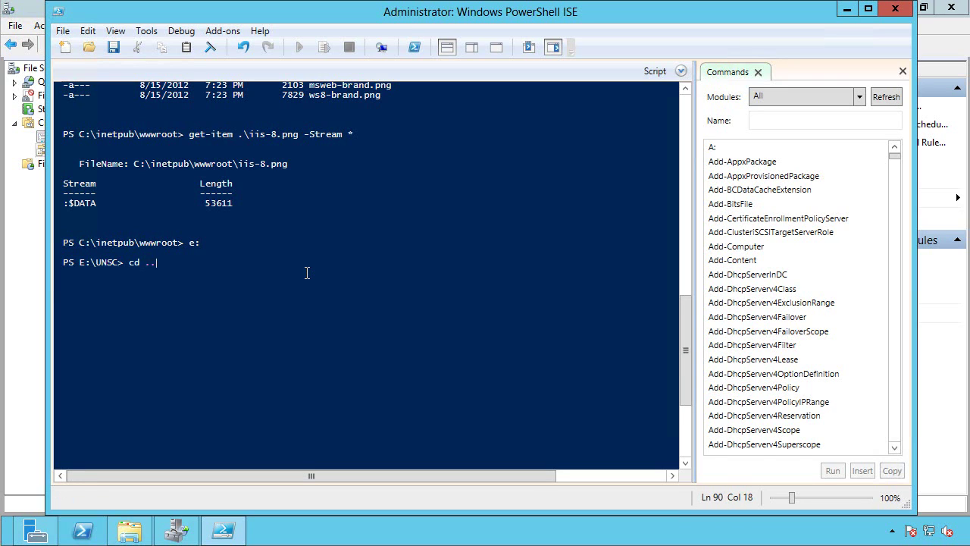
pyautogui.press('Return')
pyautogui.write('cd data')
pyautogui.press('Return')
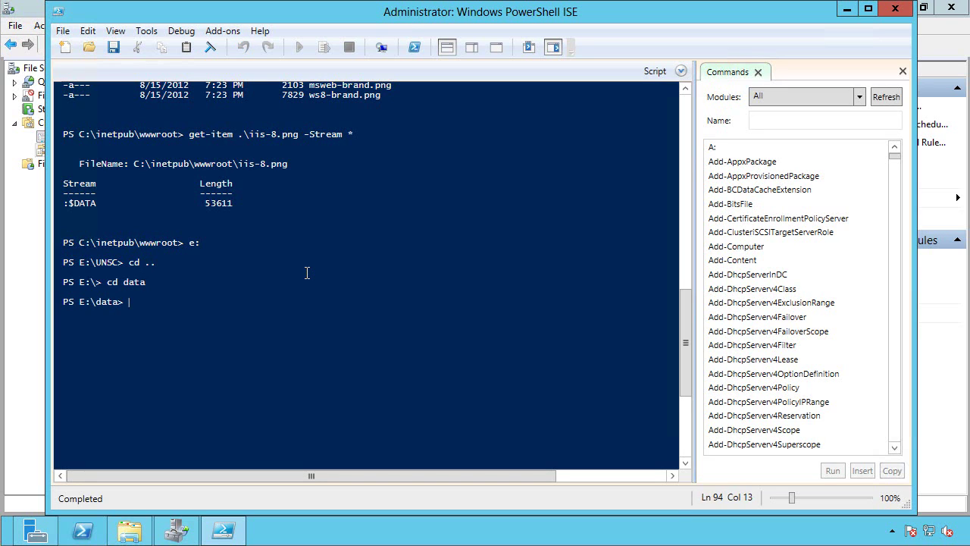
# - Run get-item .\test1.txt -Stream *, revealing a 120-byte FSRM stream beside $DATA
pyautogui.write('get-item')
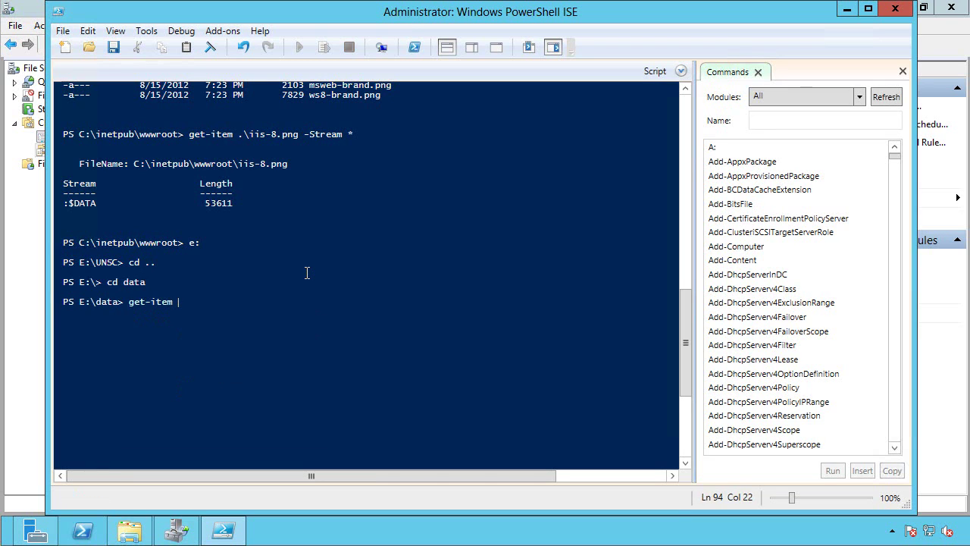
pyautogui.press('Tab')
pyautogui.press('Tab')
pyautogui.press('Tab')
pyautogui.press('Tab')
pyautogui.press('Tab')
pyautogui.press('Tab')
pyautogui.press('Tab')
pyautogui.hotkey('shift', 'Tab')
pyautogui.write('-st')
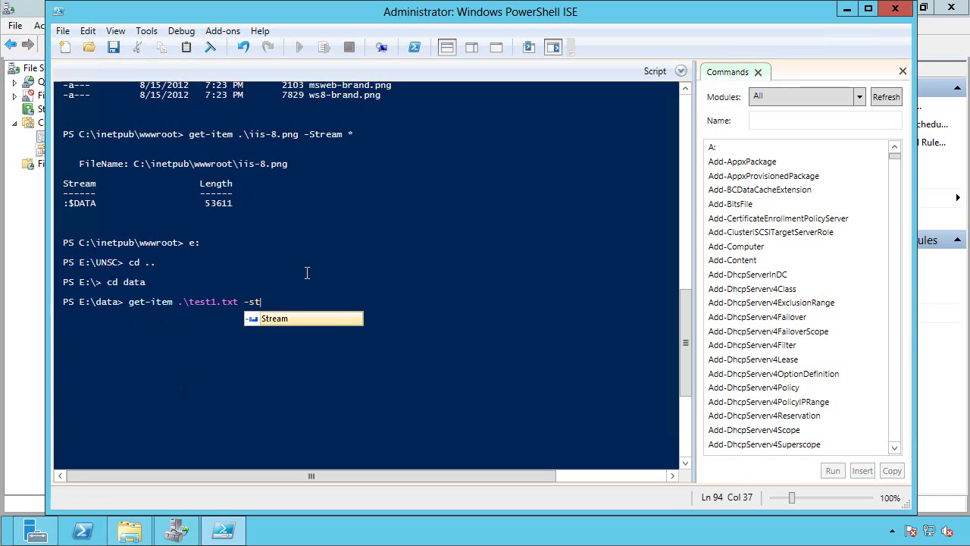
pyautogui.press('Tab')
pyautogui.write('*')
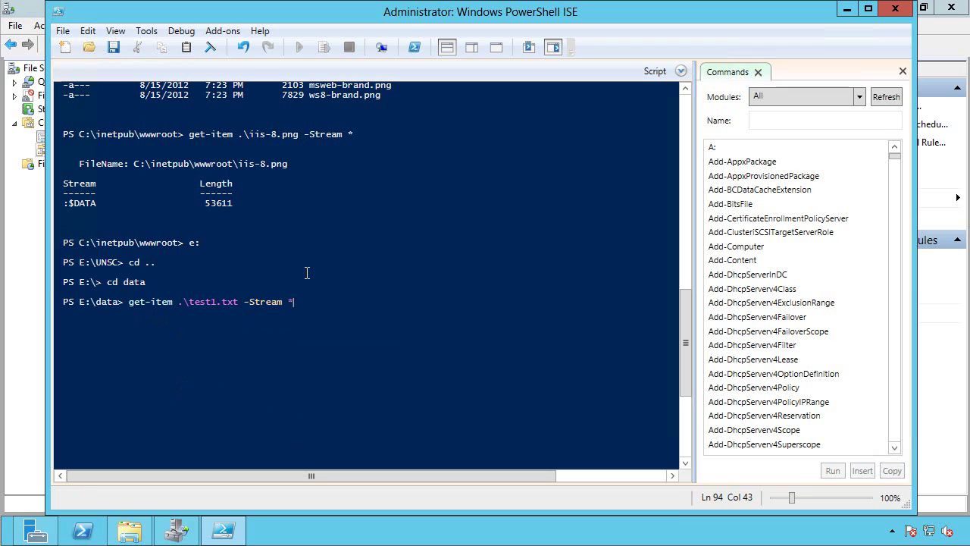
pyautogui.press('Return')
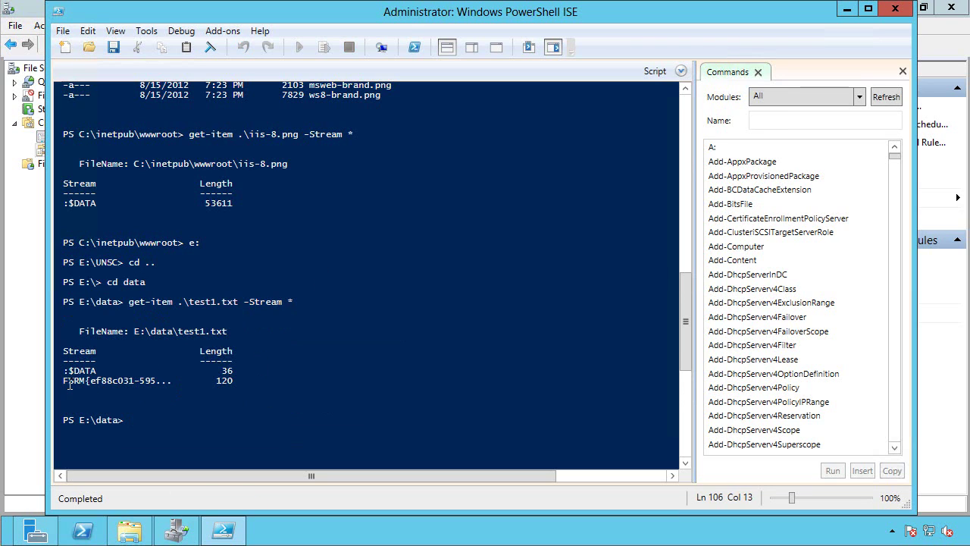
pyautogui.moveTo(233, 381); pyautogui.dragTo(55, 386)
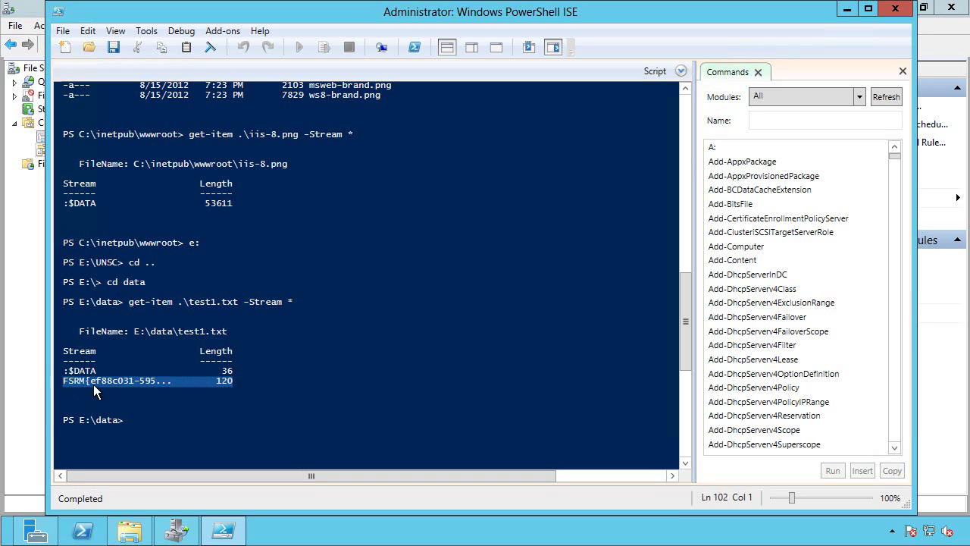
pyautogui.click(138, 421)
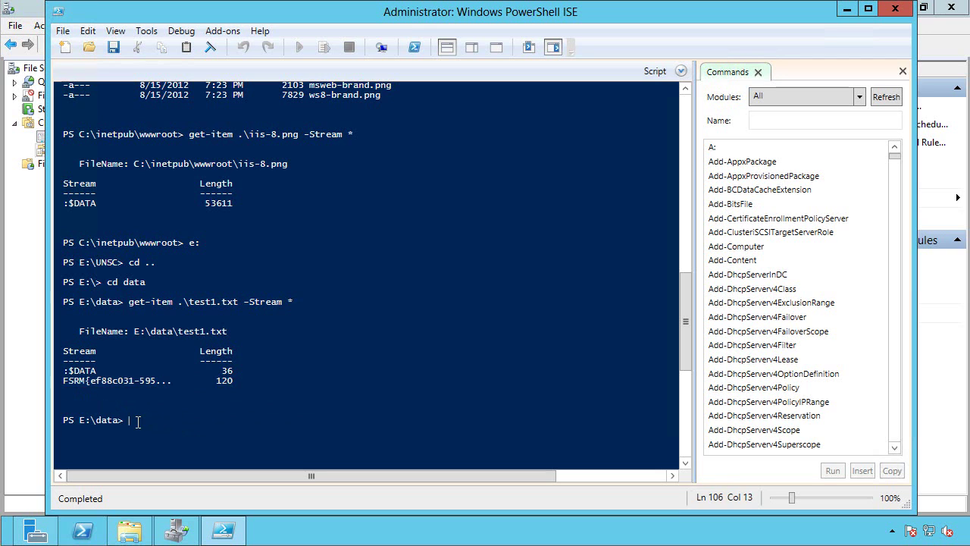
pyautogui.click(847, 9)
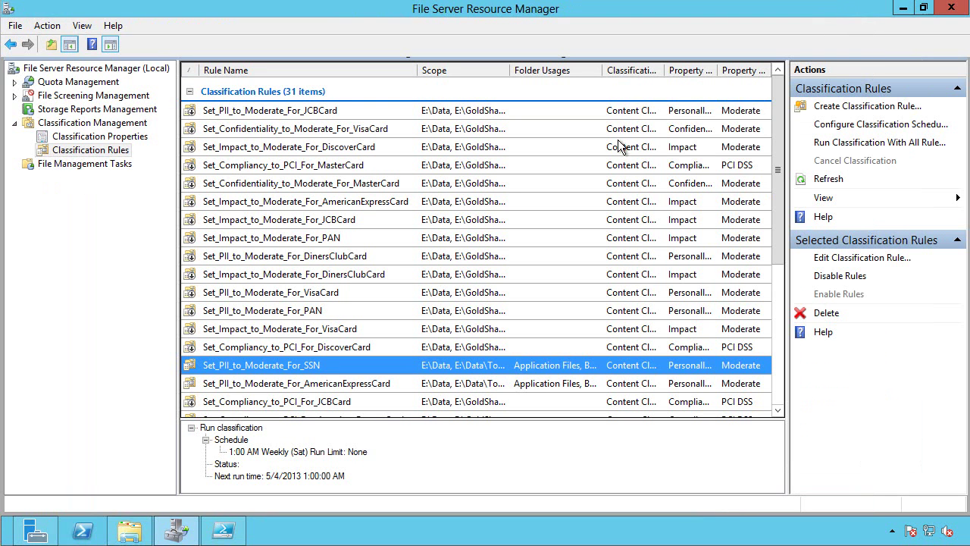
# - Open the RMSProtect_ModerateAndHigh_PII task and review its scope plus PII and RMSEncryptable conditions
pyautogui.click(59, 167)
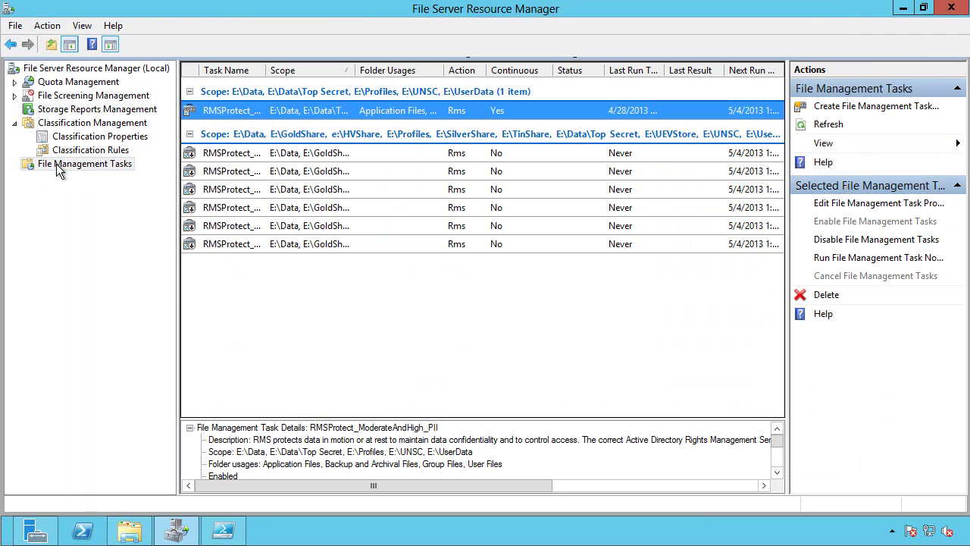
pyautogui.click(361, 115)
pyautogui.doubleClick(355, 116)
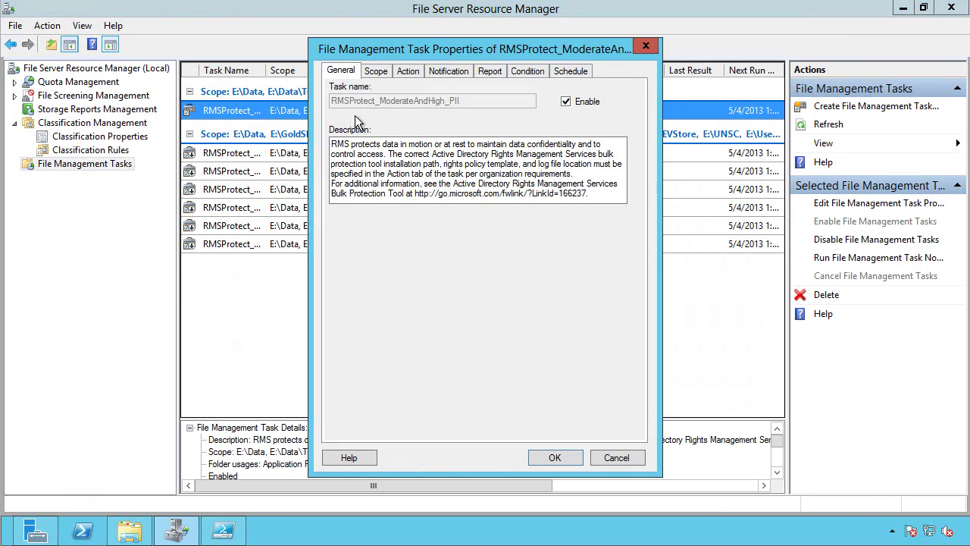
pyautogui.click(375, 70)
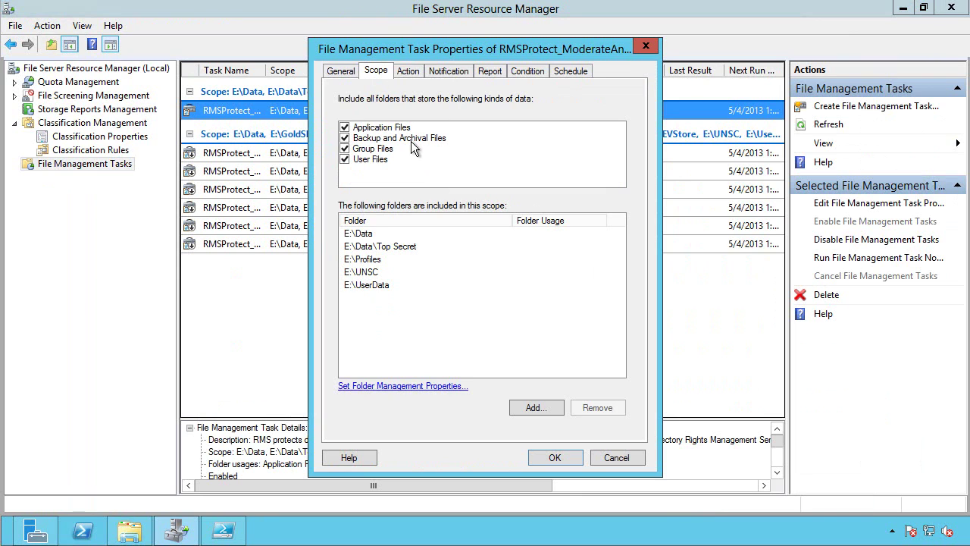
pyautogui.click(528, 71)
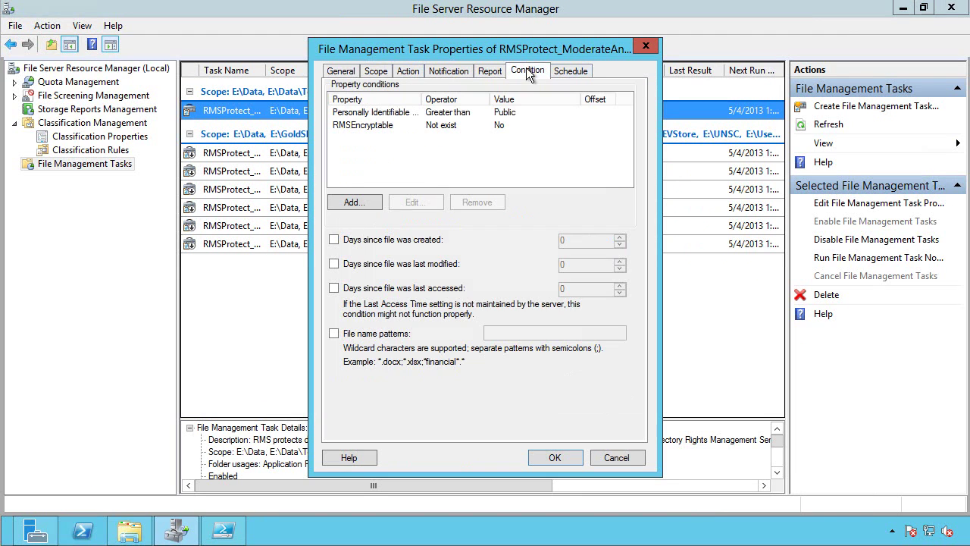
pyautogui.click(371, 113)
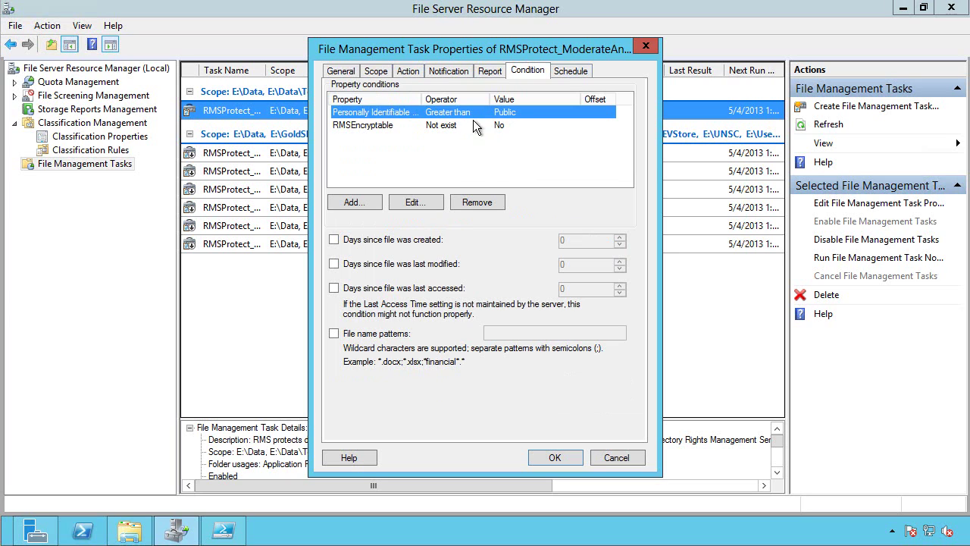
pyautogui.click(409, 125)
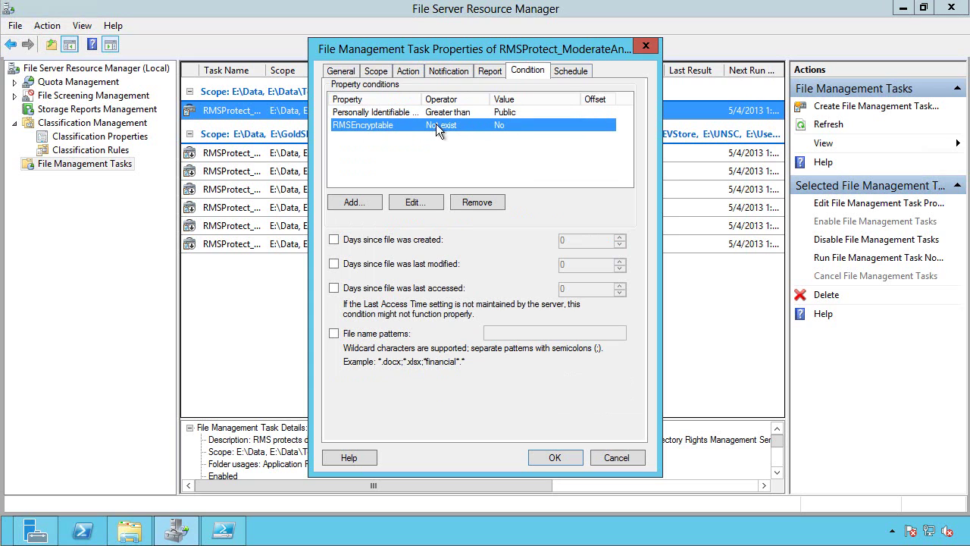
# - Review the task's RMS Encryption action settings and close it without changes
pyautogui.click(378, 73)
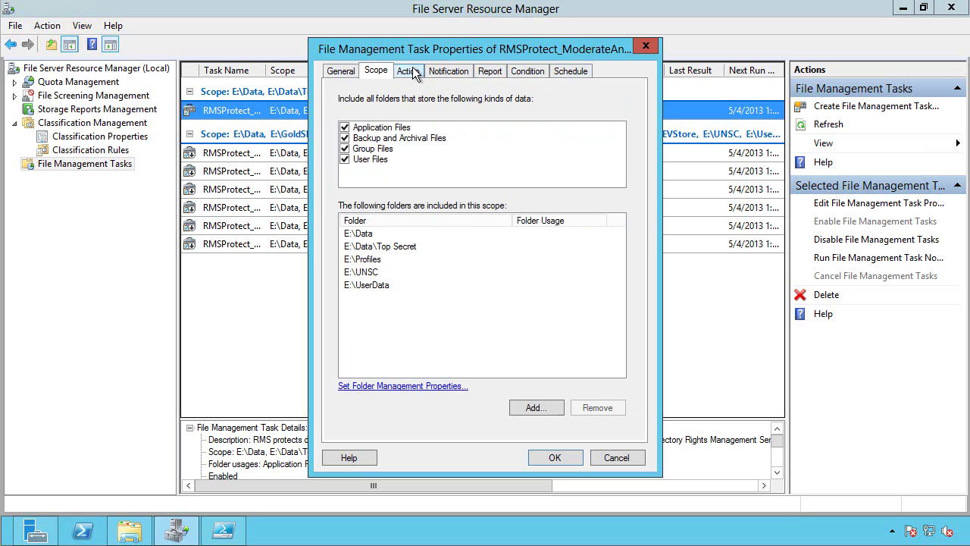
pyautogui.click(410, 71)
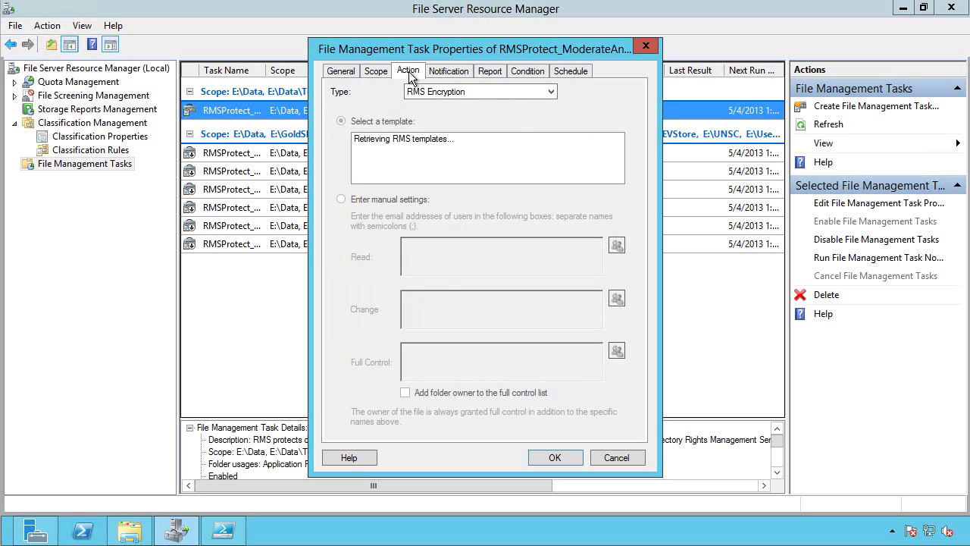
pyautogui.click(550, 92)
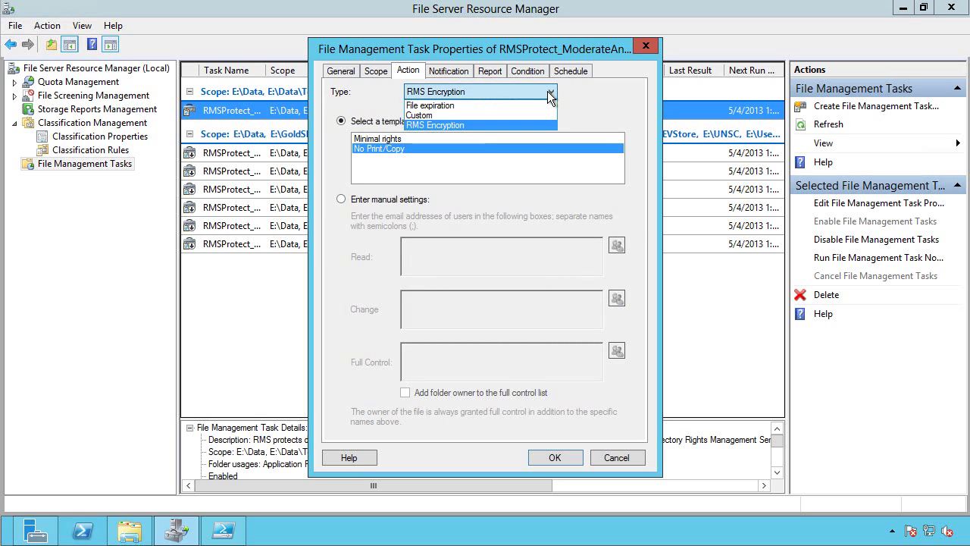
pyautogui.click(429, 127)
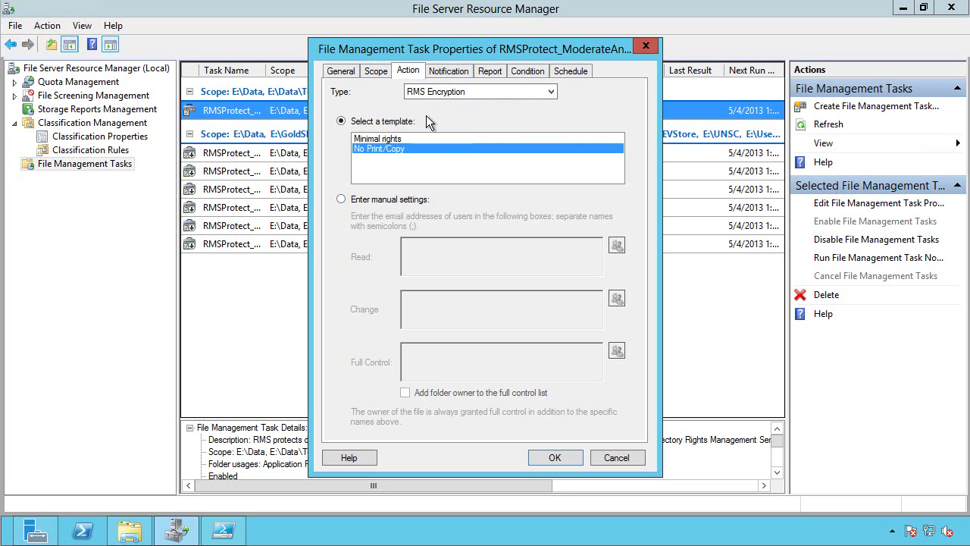
pyautogui.click(438, 94)
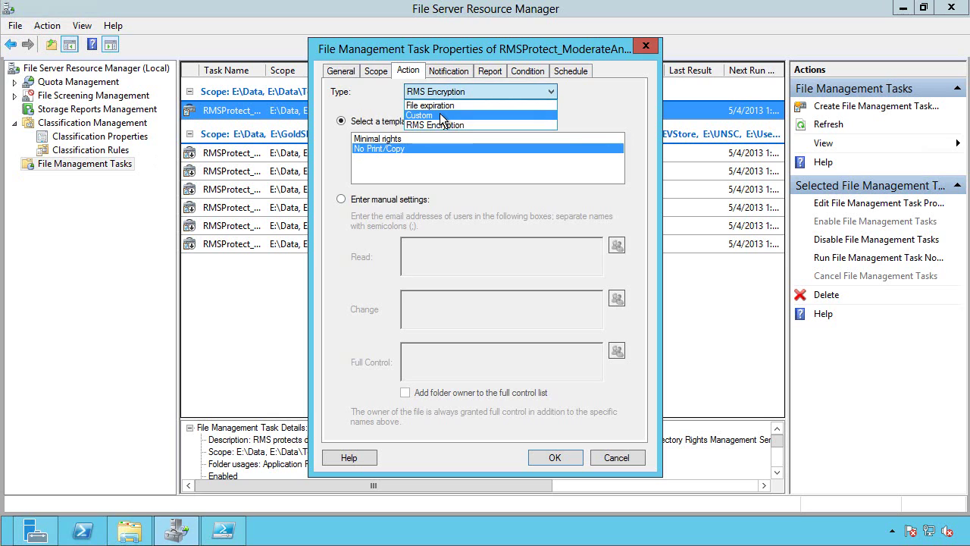
pyautogui.click(439, 115)
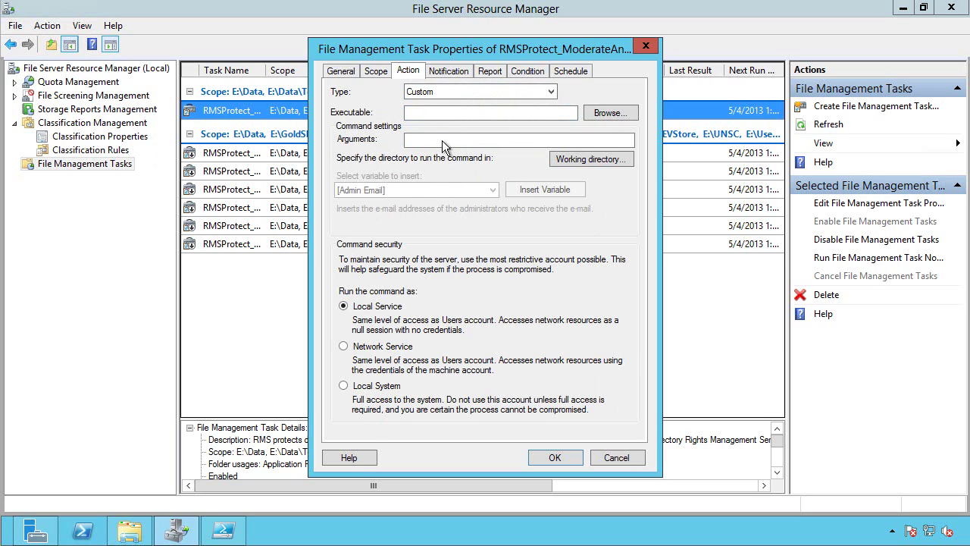
pyautogui.click(616, 458)
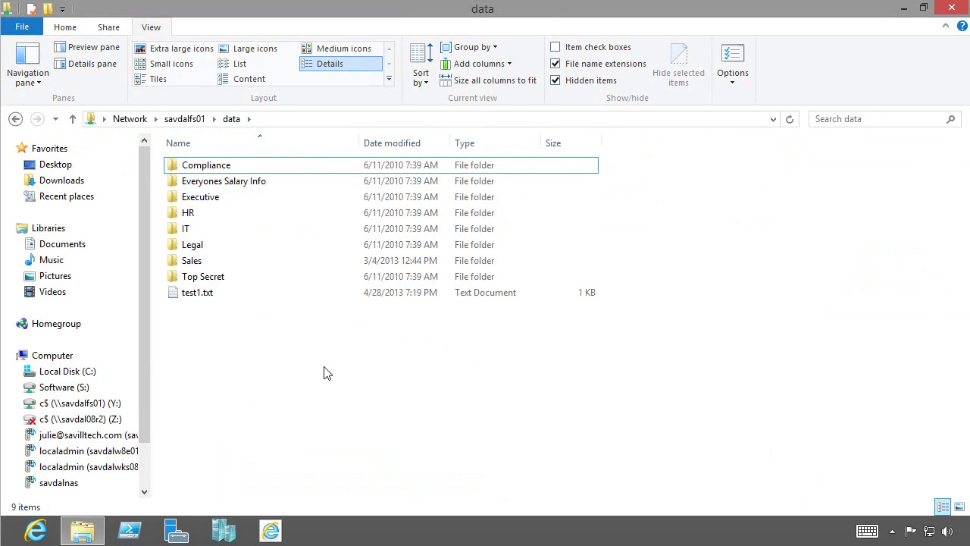
# - Add a new Microsoft Word Document named Test2.docx to the data share folder
pyautogui.rightClick(184, 361)
pyautogui.moveTo(117, 327)
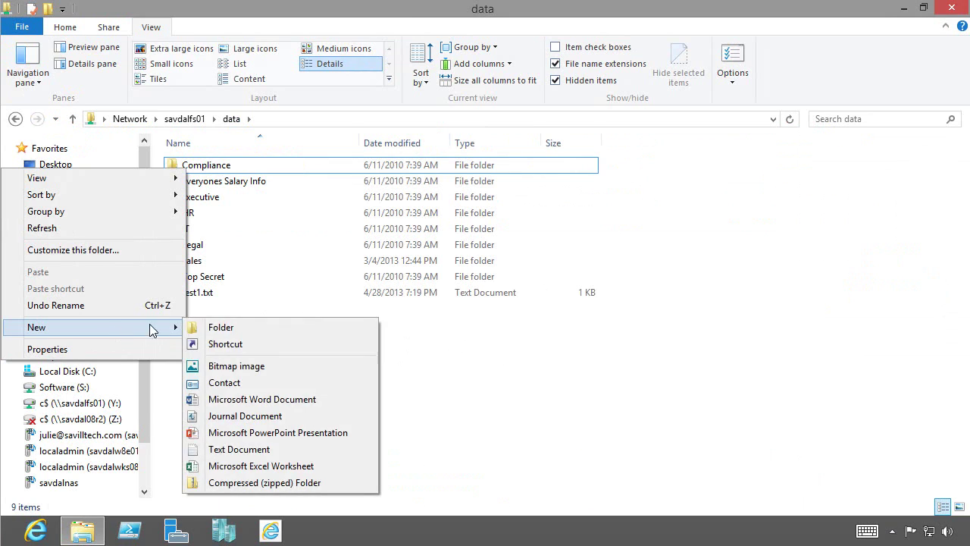
pyautogui.click(251, 399)
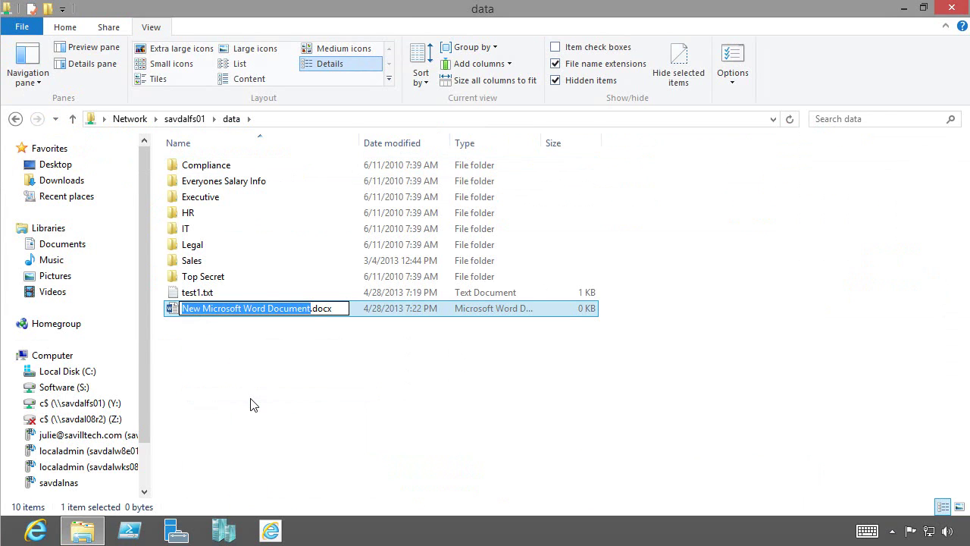
pyautogui.write('Test2')
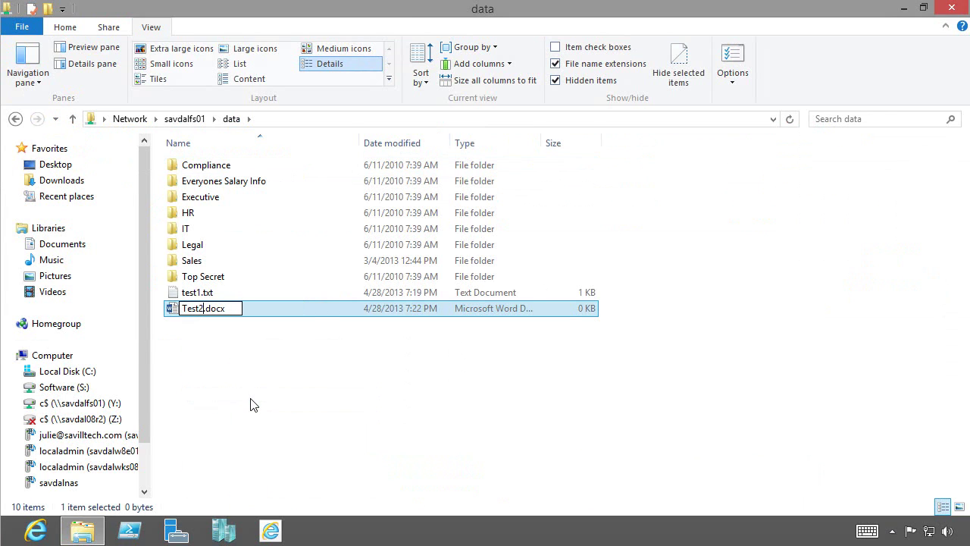
pyautogui.press('Return')
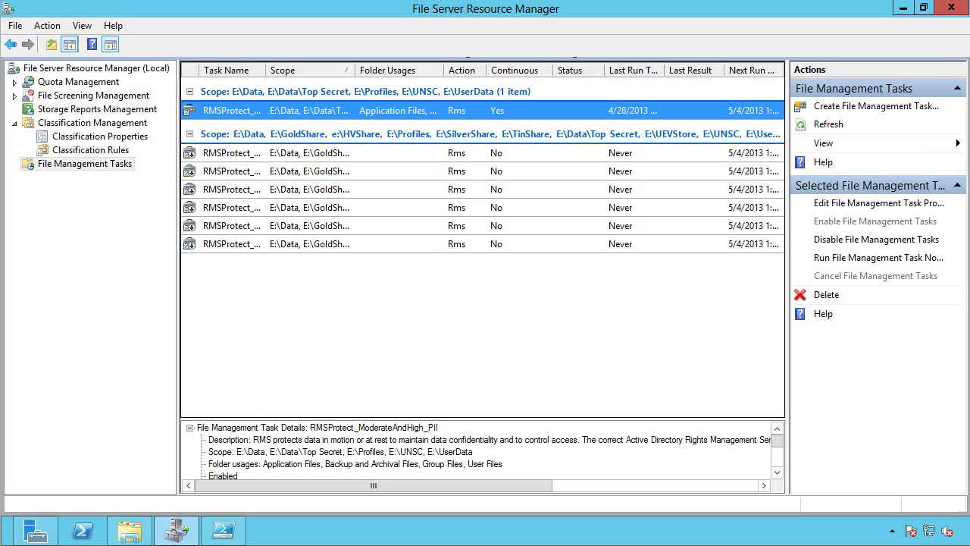
# - Rerun get-item on .\Test2.docx -Stream *, showing only a 0-byte $DATA stream
pyautogui.click(223, 531)
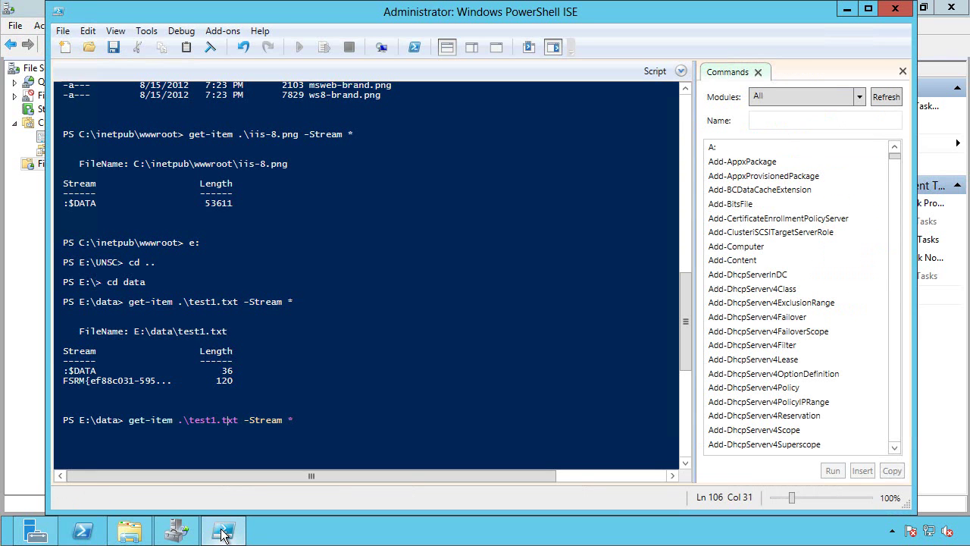
pyautogui.press('Right')
pyautogui.press('BackSpace')
pyautogui.press('BackSpace')
pyautogui.press('BackSpace')
pyautogui.press('BackSpace')
pyautogui.press('BackSpace')
pyautogui.write('2.d')
pyautogui.press('Tab')
pyautogui.press('Return')
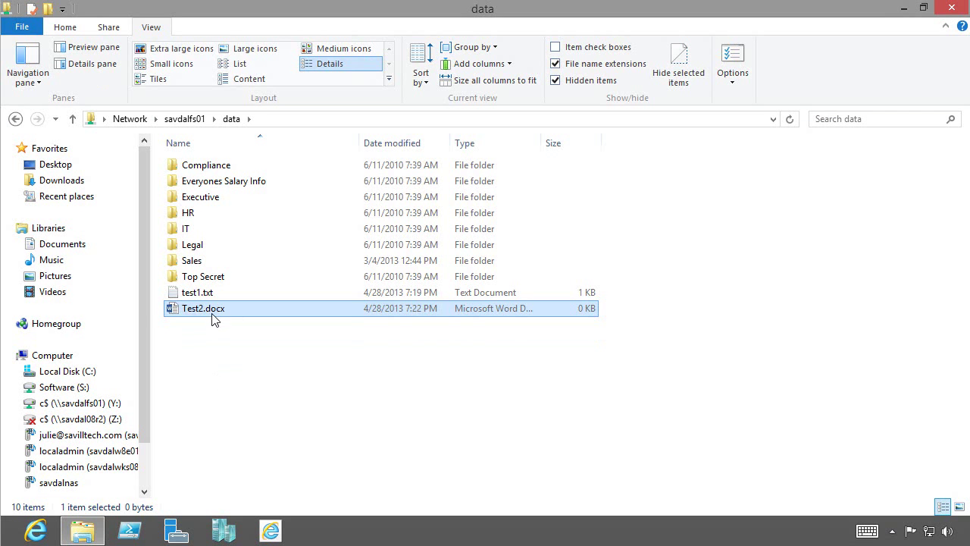
# - Type 'This is another test', a sample SSN-format number and 'Here we go' into Test2.docx, then save
pyautogui.doubleClick(212, 316)
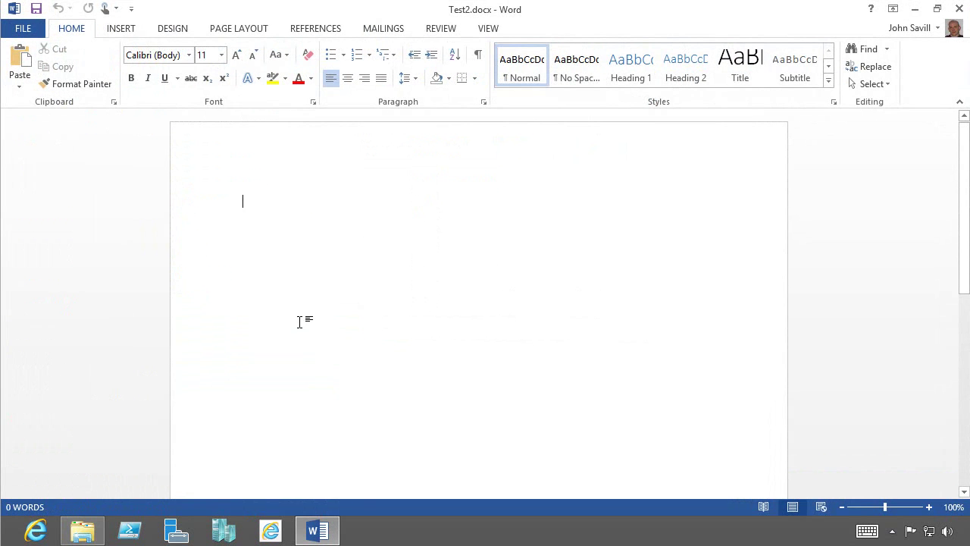
pyautogui.write('This is a')
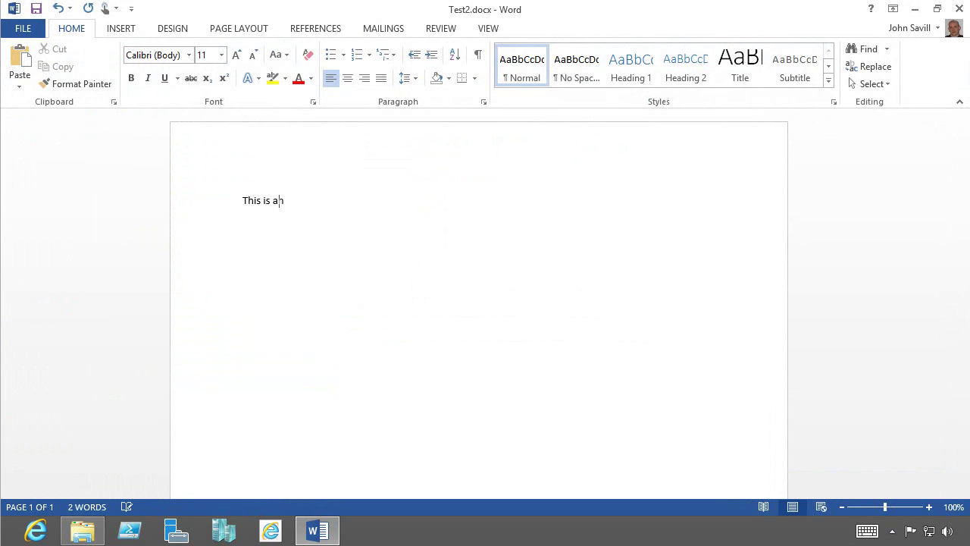
pyautogui.write('nother test  ')
pyautogui.write('123-45')
pyautogui.write('-6789  ')
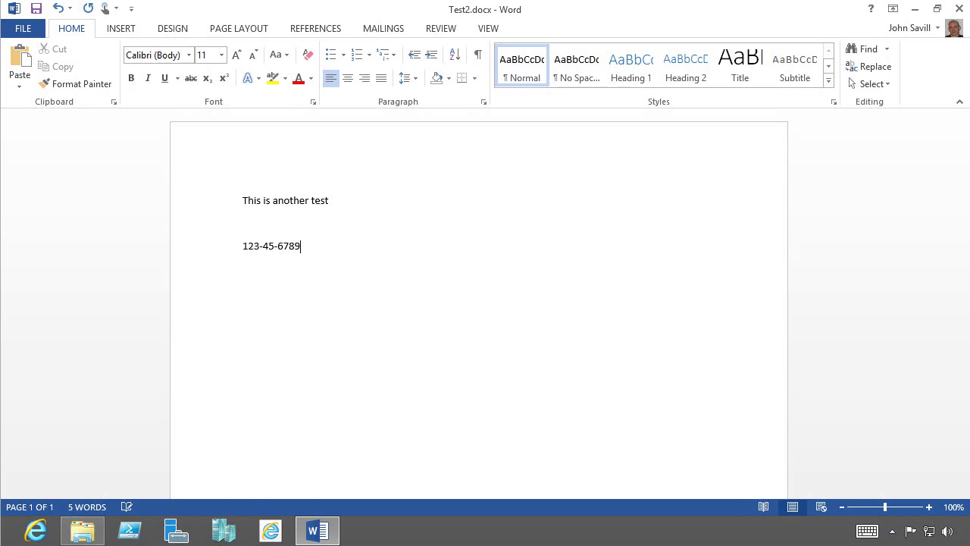
pyautogui.write('Here we go.')
pyautogui.click(26, 29)
pyautogui.click(42, 153)
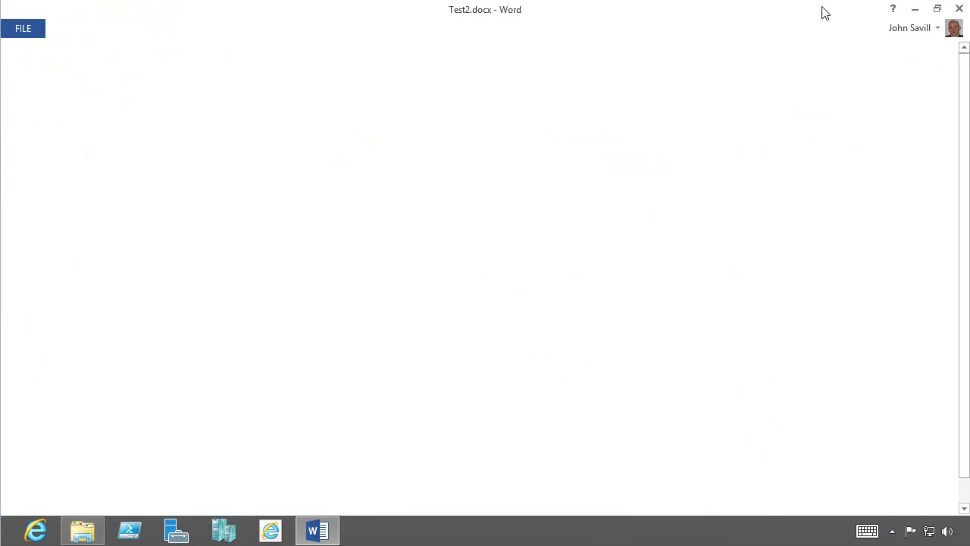
pyautogui.click(959, 8)
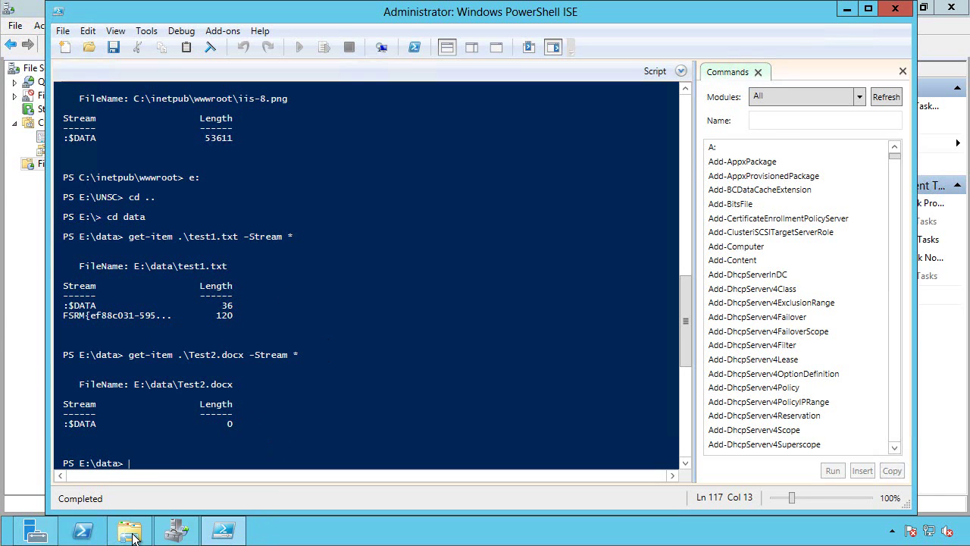
# - Refresh the server's Data folder listing and bring up Test2.docx's context menu
pyautogui.click(130, 534)
pyautogui.rightClick(224, 318)
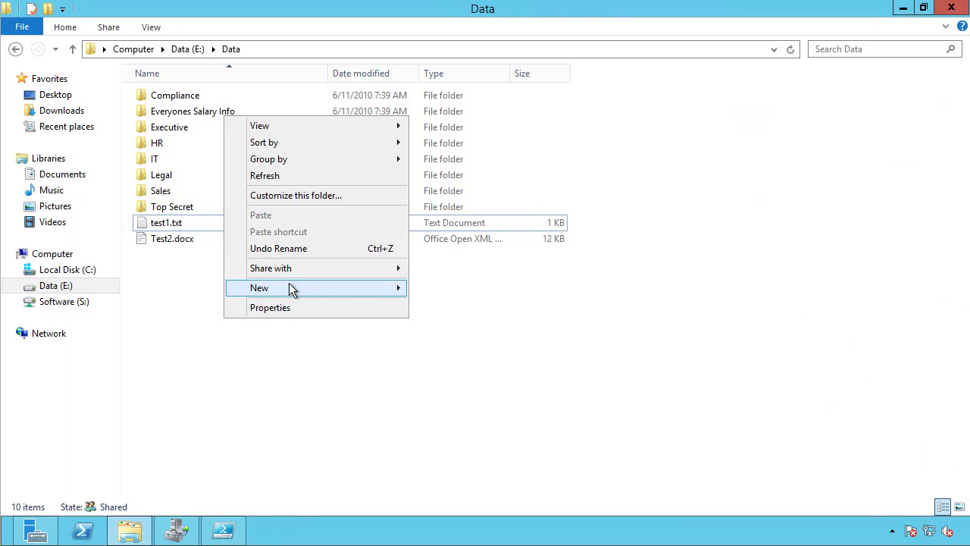
pyautogui.click(267, 177)
pyautogui.rightClick(186, 241)
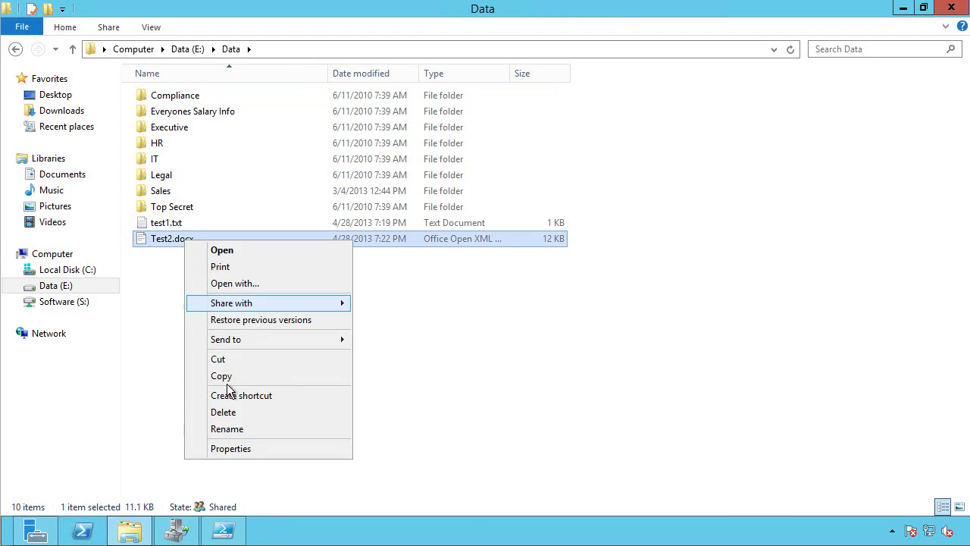
# - Check that Test2.docx's Classification tab has no values yet
pyautogui.click(231, 448)
pyautogui.click(260, 147)
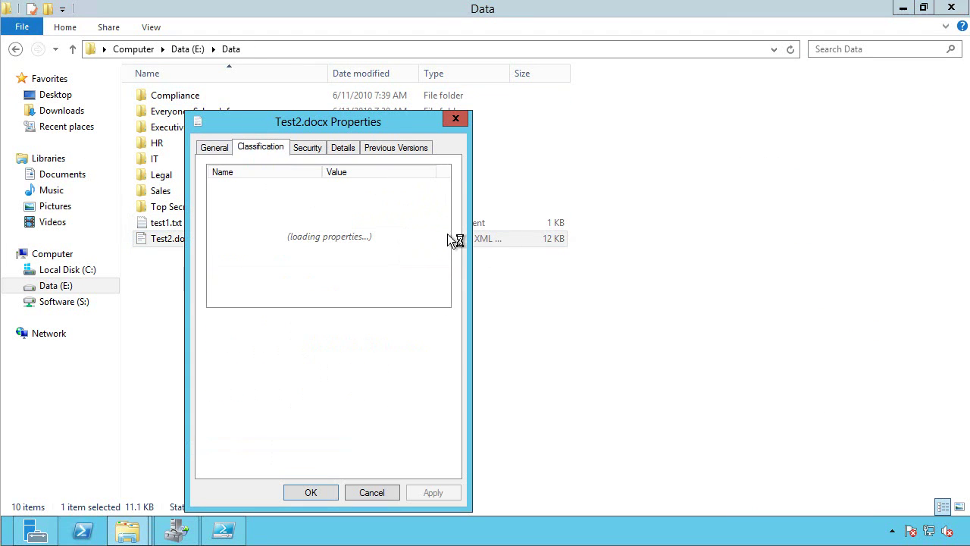
pyautogui.moveTo(448, 196); pyautogui.dragTo(449, 253)
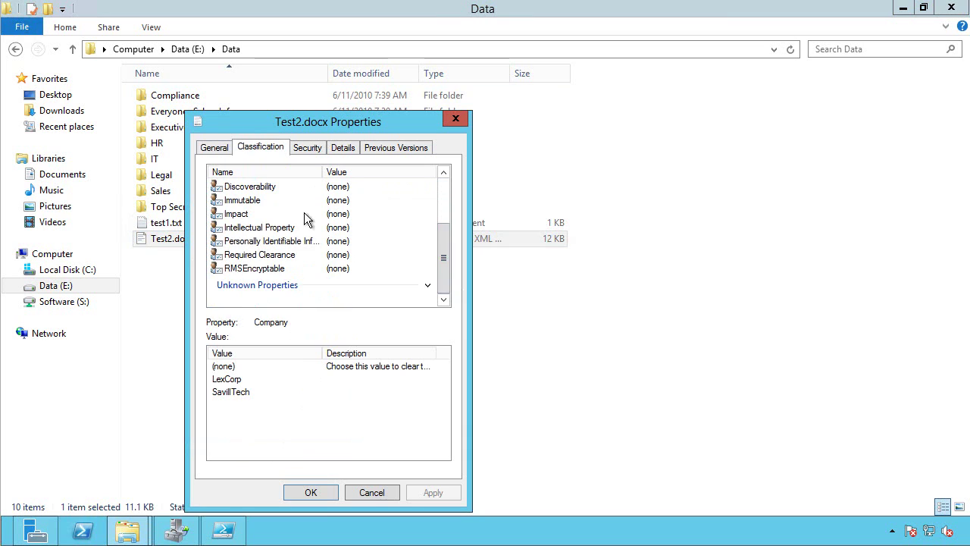
pyautogui.click(372, 492)
# - Refresh the Data folder until Test2.docx grows from 11 KB to 142 KB
pyautogui.rightClick(276, 304)
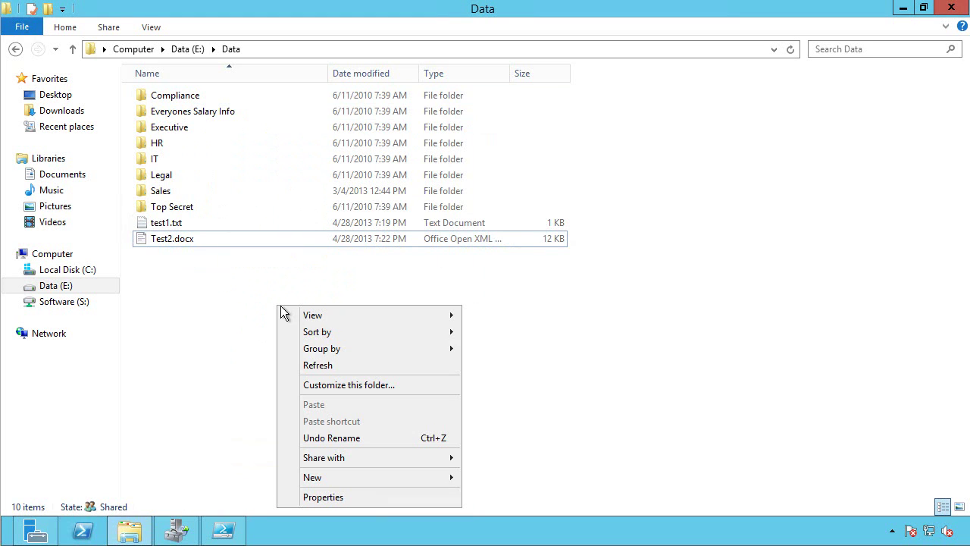
pyautogui.click(313, 364)
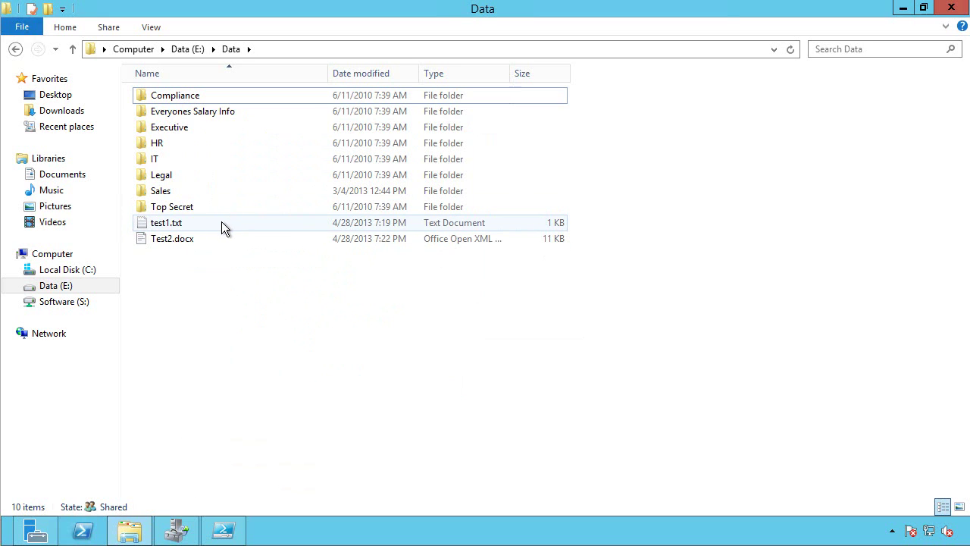
pyautogui.rightClick(250, 324)
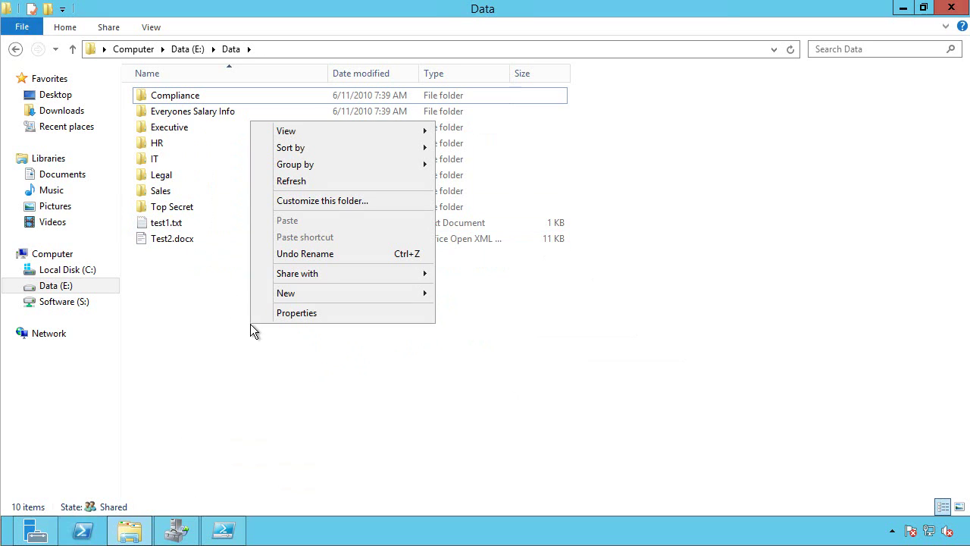
pyautogui.click(297, 181)
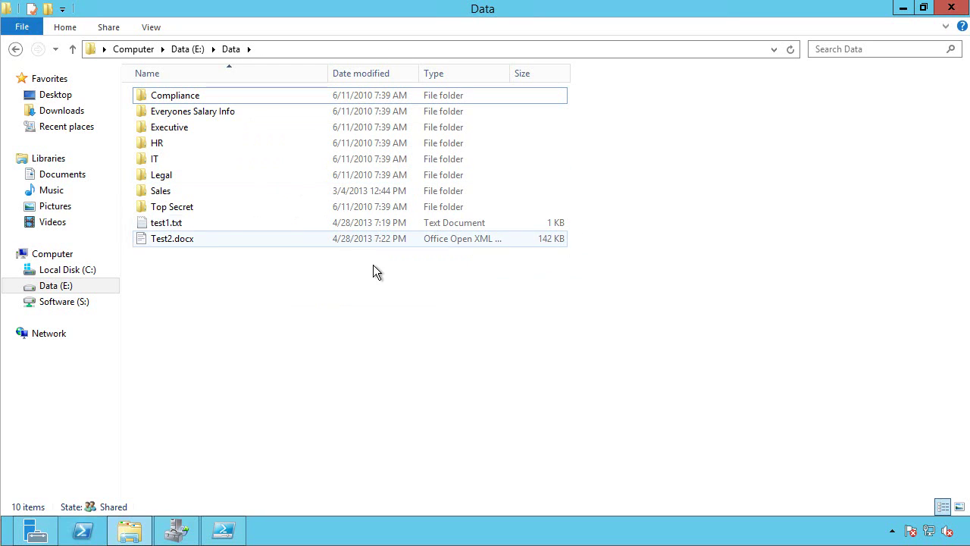
pyautogui.rightClick(172, 240)
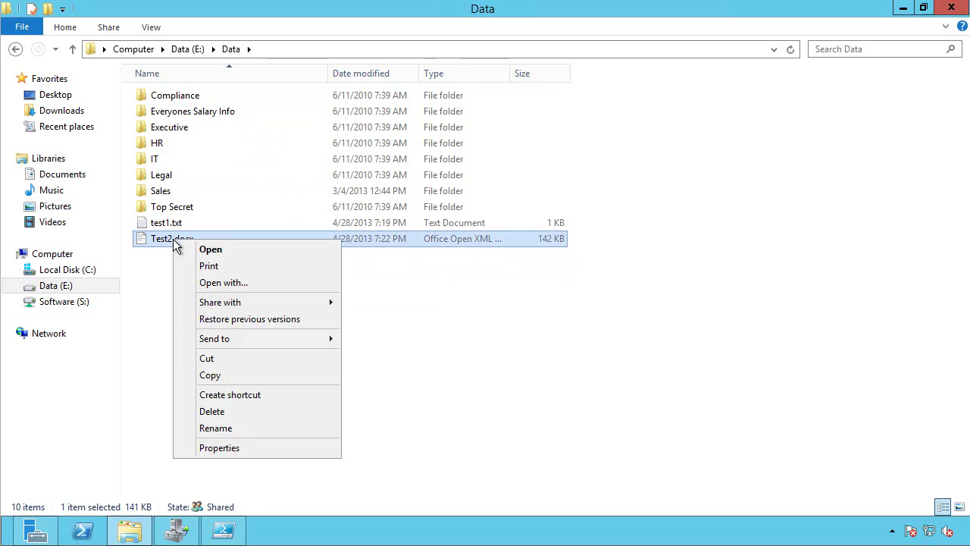
pyautogui.click(211, 448)
pyautogui.click(291, 148)
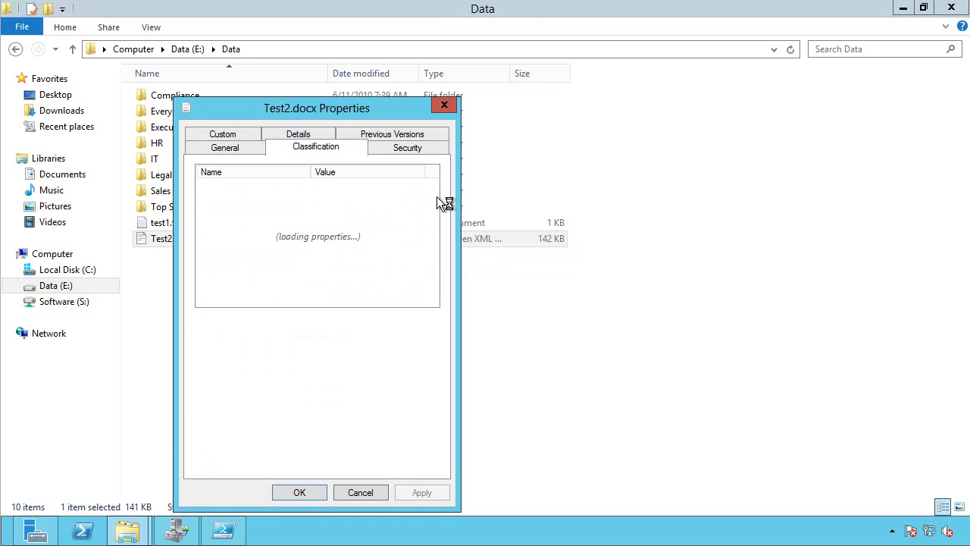
pyautogui.moveTo(434, 200); pyautogui.dragTo(435, 276)
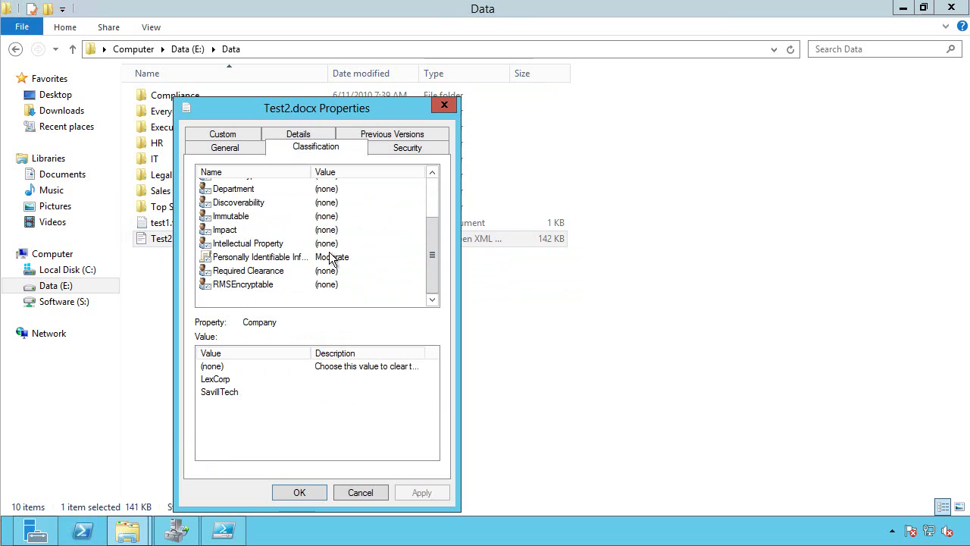
pyautogui.click(370, 494)
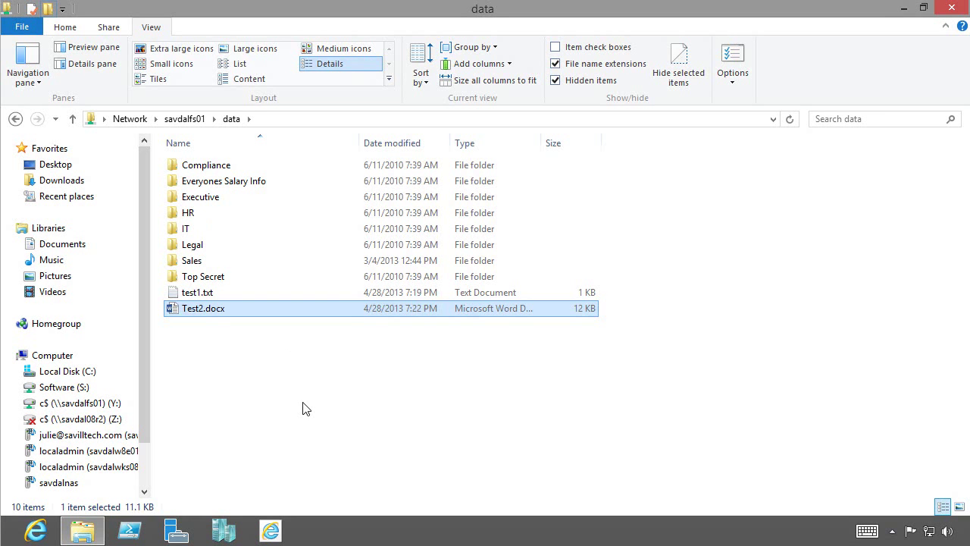
# - Refresh the share listing and open the protected Test2.docx in Word
pyautogui.rightClick(306, 406)
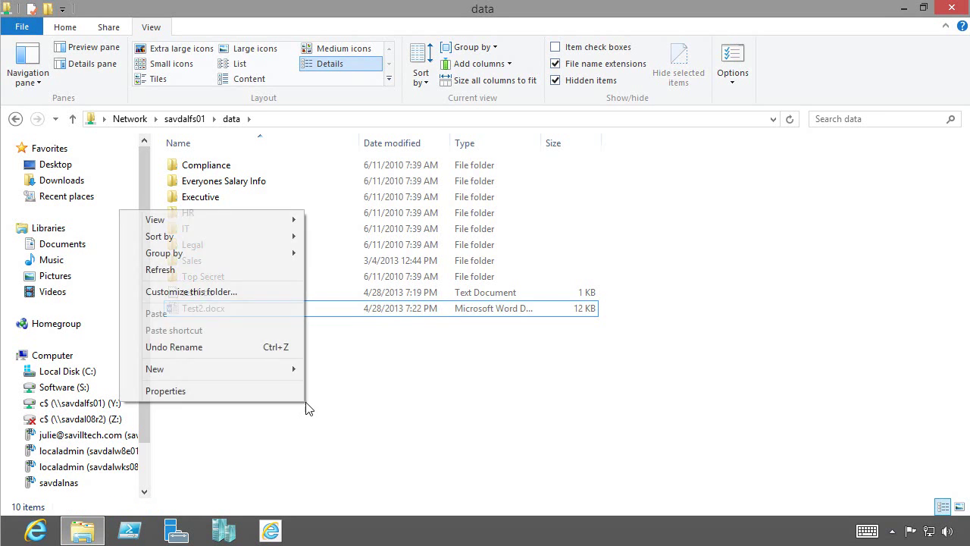
pyautogui.click(181, 274)
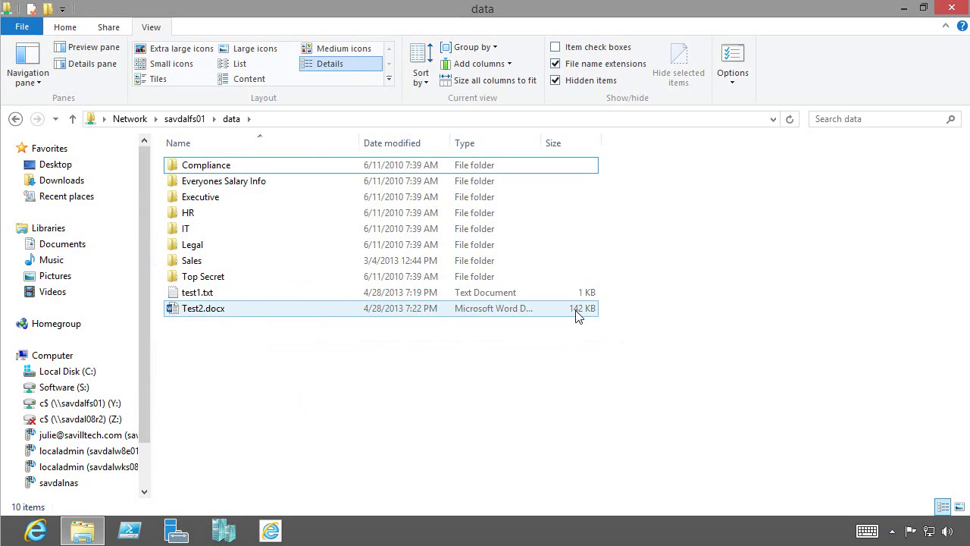
pyautogui.click(220, 312)
pyautogui.doubleClick(219, 314)
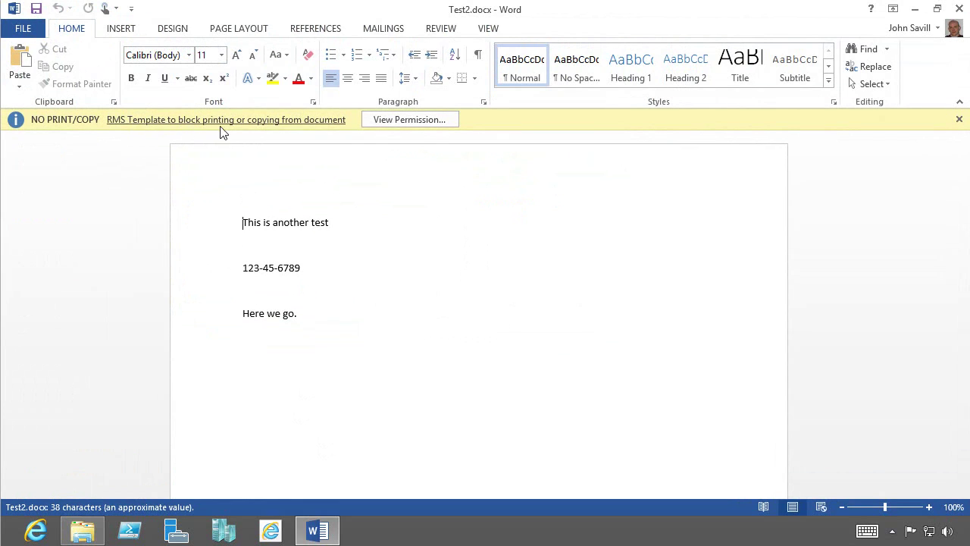
# - Check the No Print/Copy permissions summary, then close the document
pyautogui.click(399, 124)
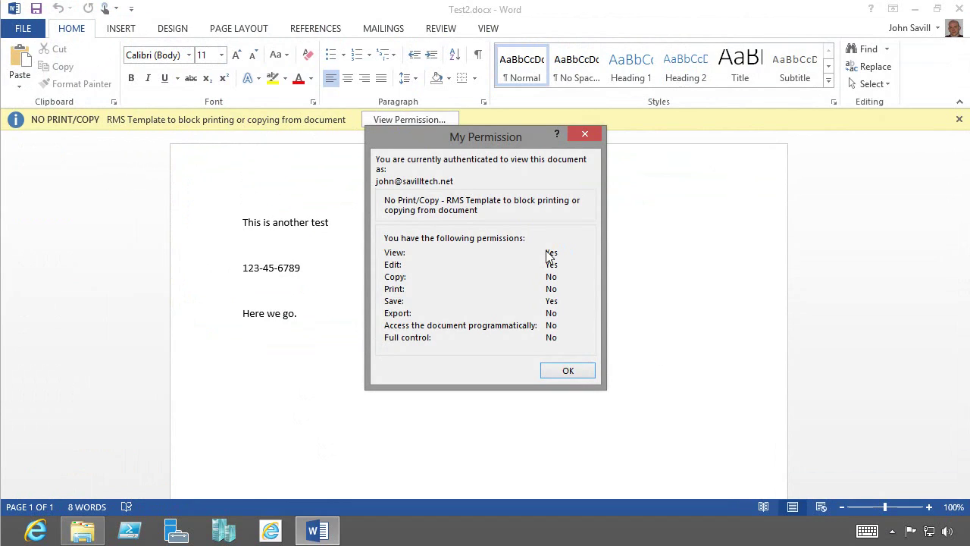
pyautogui.click(568, 370)
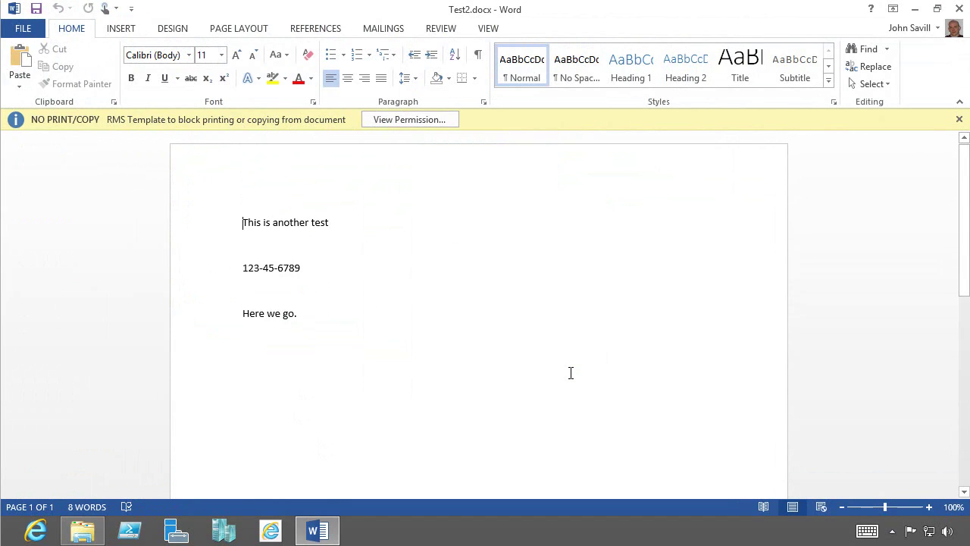
pyautogui.click(959, 9)
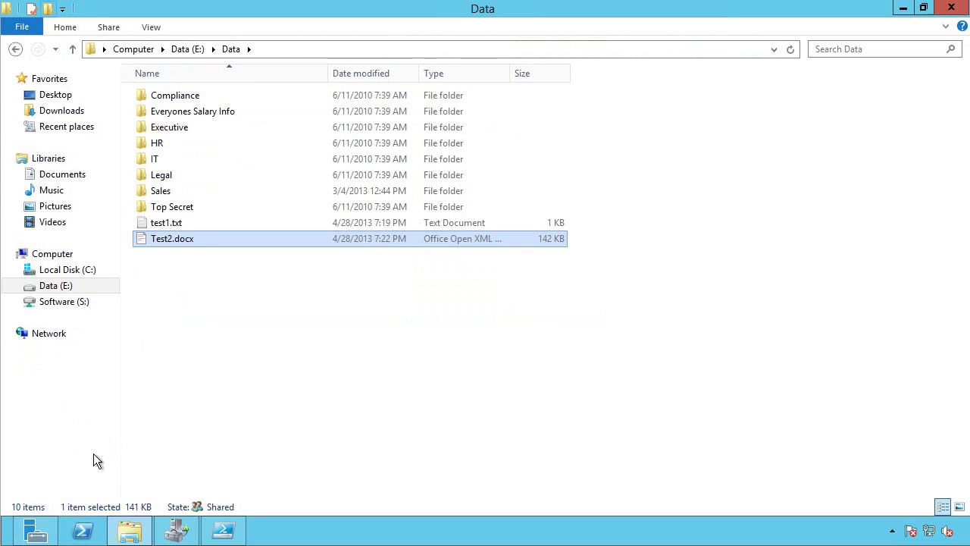
# - Launch Add Roles and Features from Server Manager's Manage menu and advance to Server Roles
pyautogui.click(36, 529)
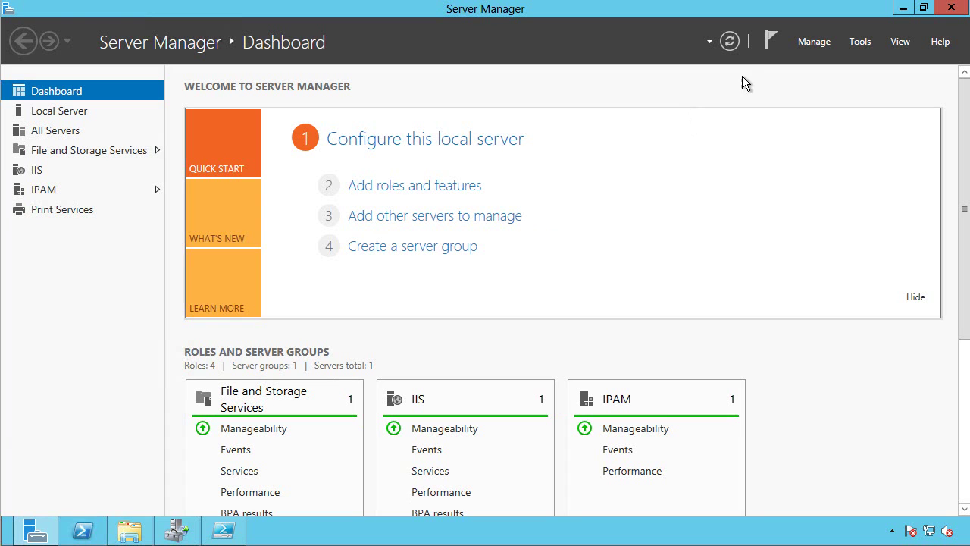
pyautogui.click(857, 44)
pyautogui.click(806, 43)
pyautogui.click(806, 43)
pyautogui.click(808, 43)
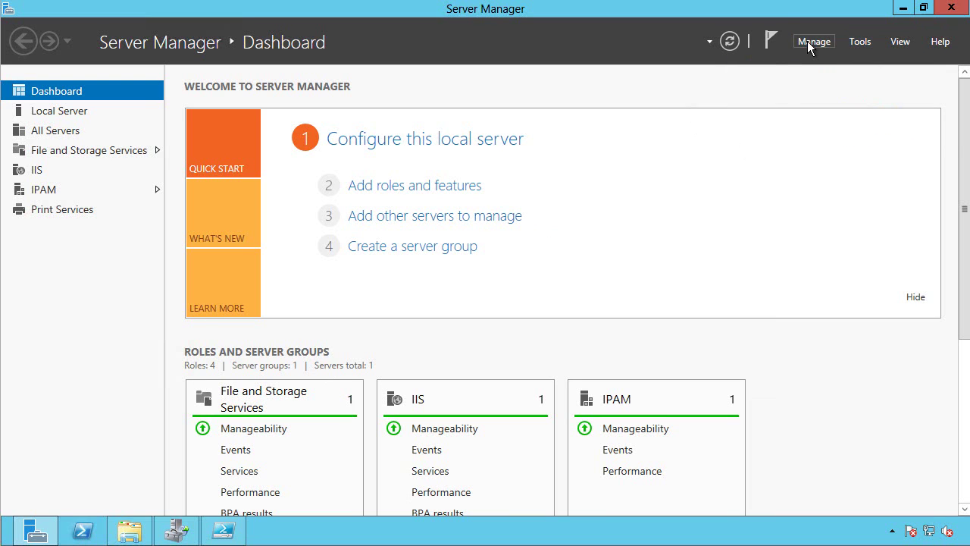
pyautogui.click(807, 42)
pyautogui.click(815, 61)
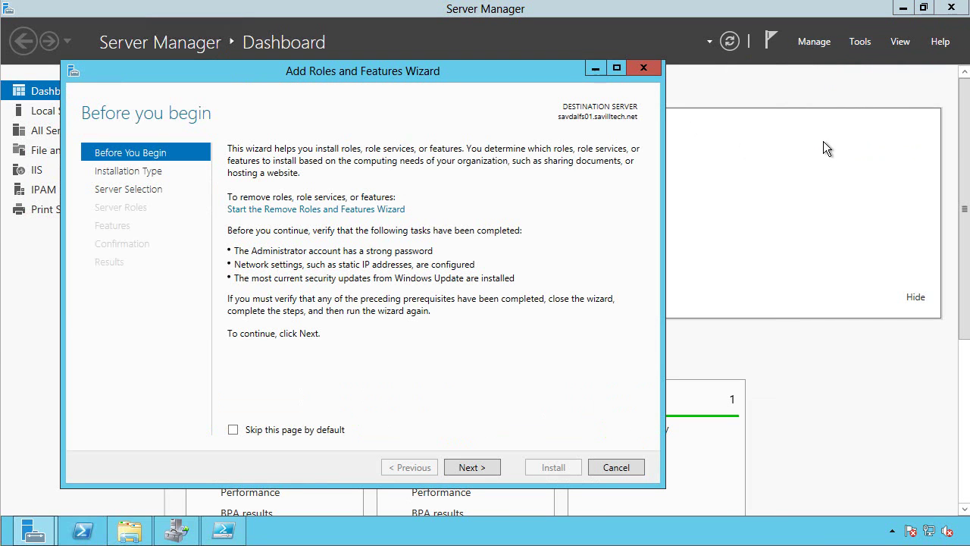
pyautogui.click(482, 468)
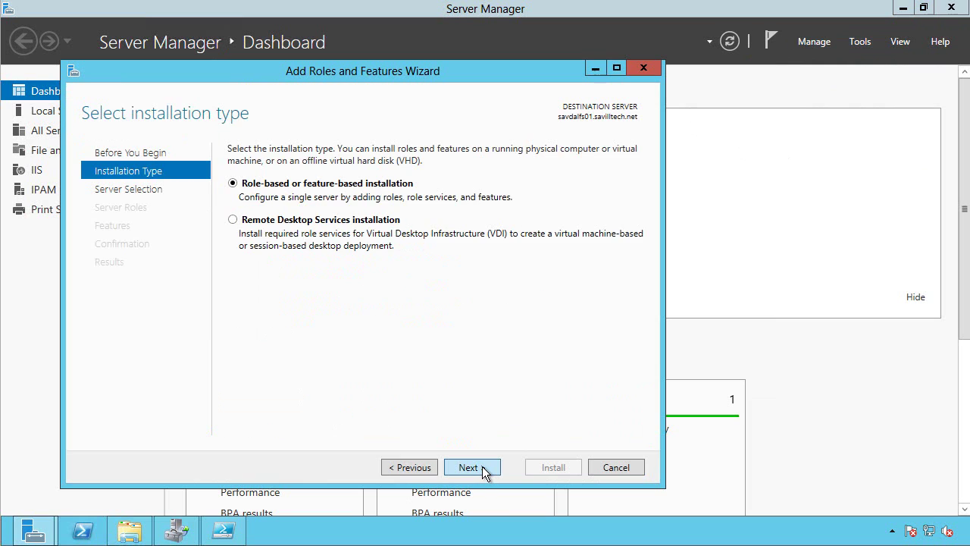
pyautogui.click(482, 468)
pyautogui.click(483, 467)
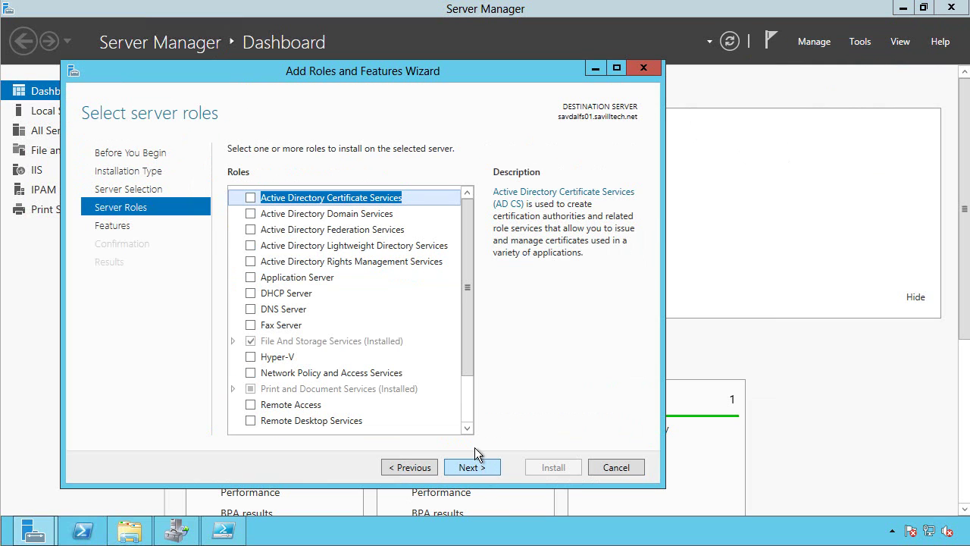
# - Expand File and Storage Services > File and iSCSI Services to confirm FSRM is installed, then cancel
pyautogui.click(230, 338)
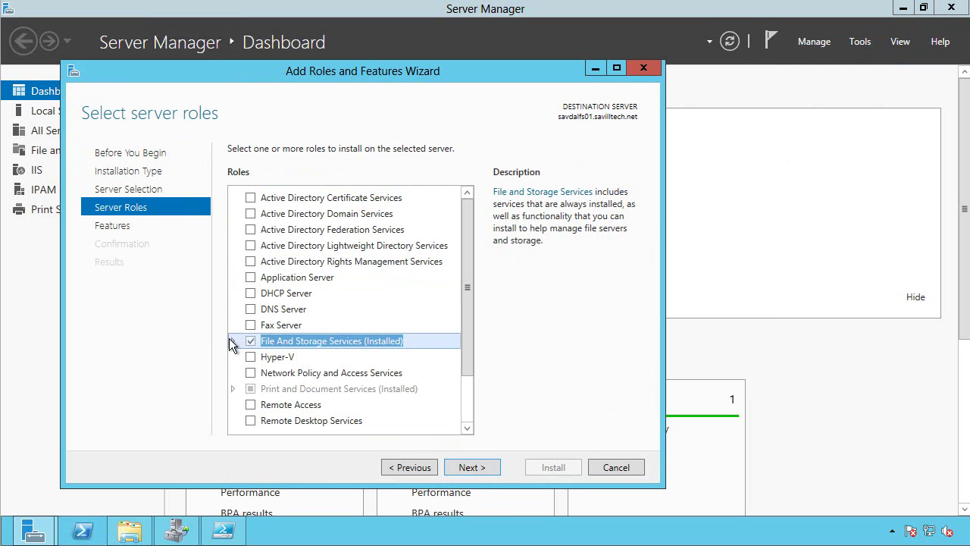
pyautogui.click(232, 342)
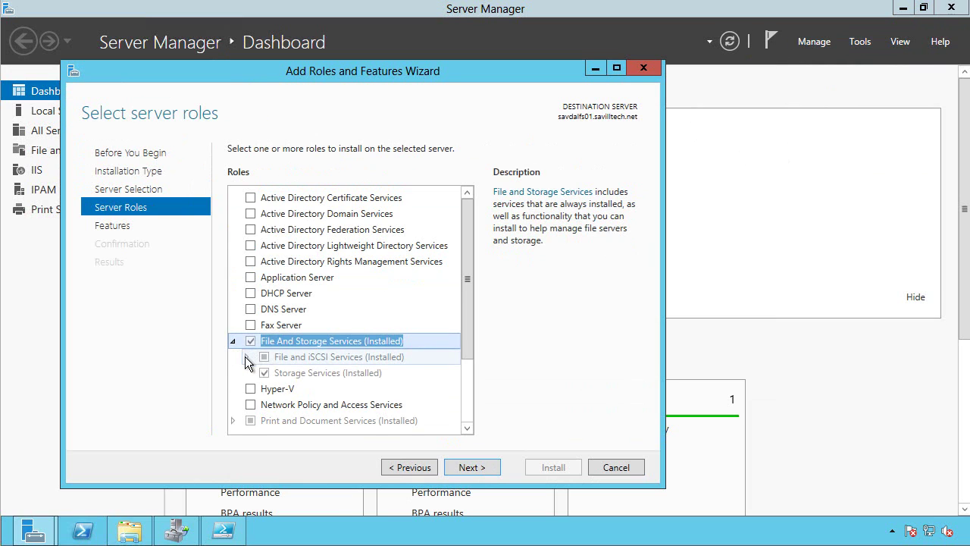
pyautogui.click(245, 356)
pyautogui.scroll(-5, 466, 342)
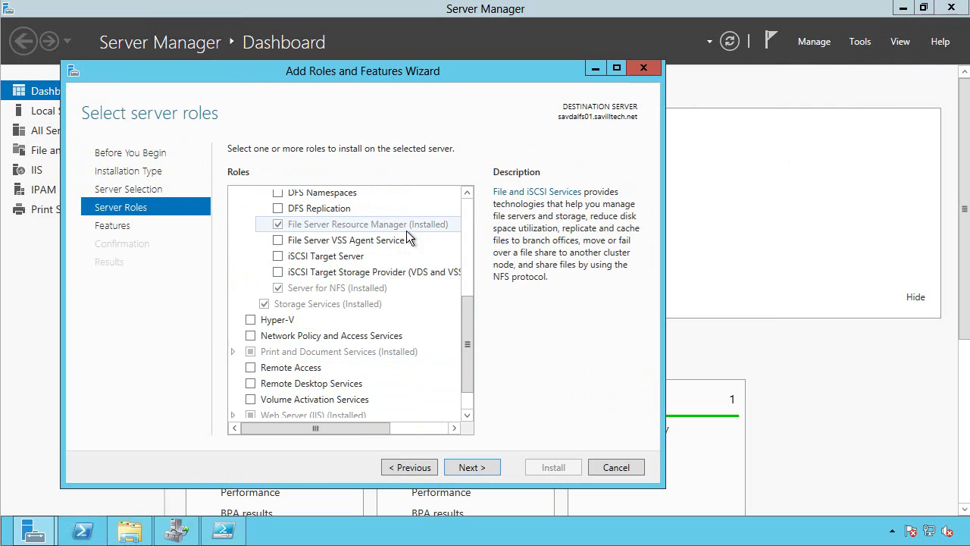
pyautogui.click(626, 472)
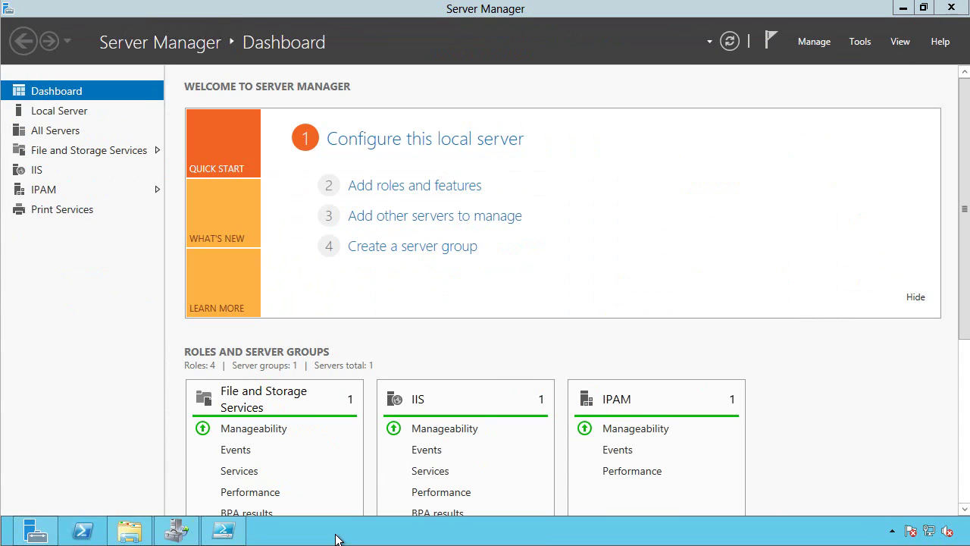
# - Launch the Data Classification Toolkit from Start and advance to the Baseline File step
pyautogui.press('super')
pyautogui.click(762, 401)
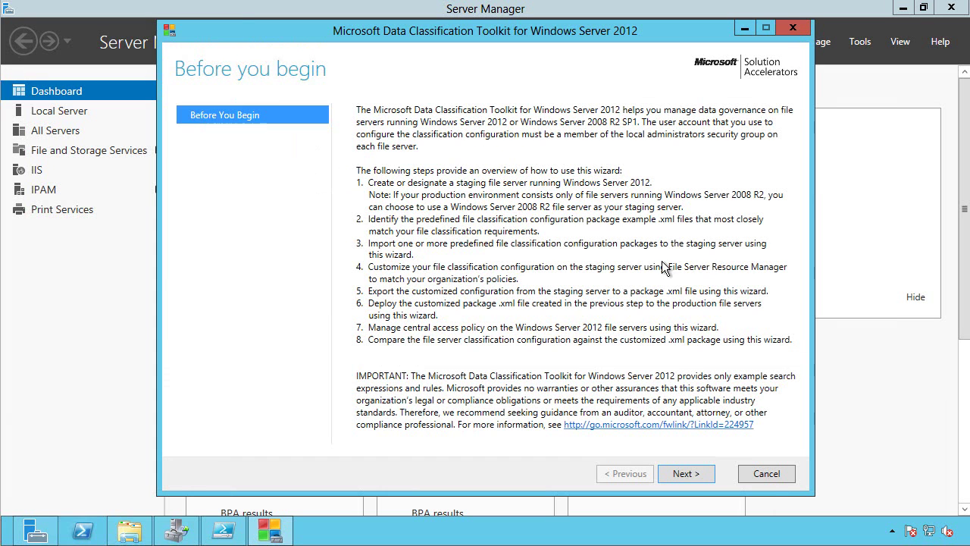
pyautogui.click(687, 474)
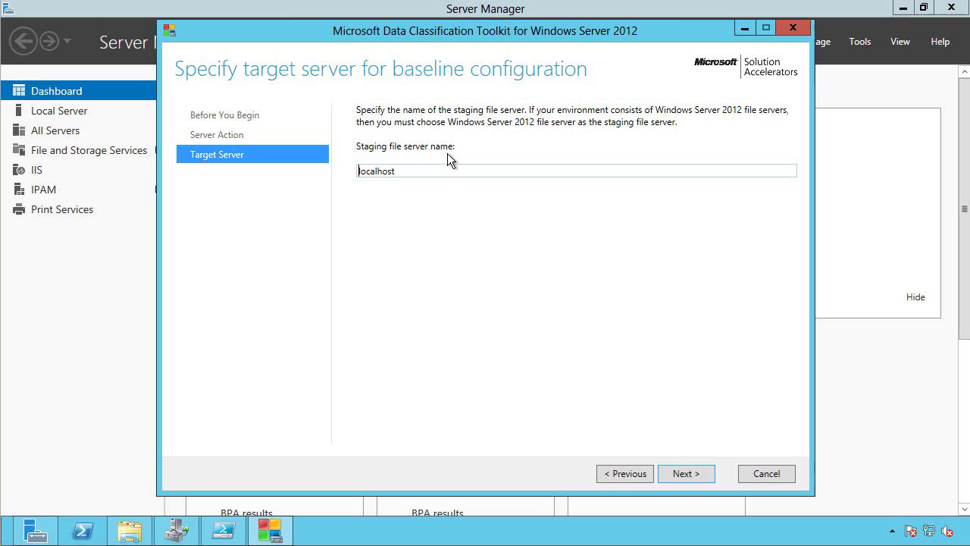
pyautogui.click(696, 472)
# - Look over the Data Classification Toolkit Package.xml baseline file without importing it, then close the toolkit
pyautogui.click(767, 174)
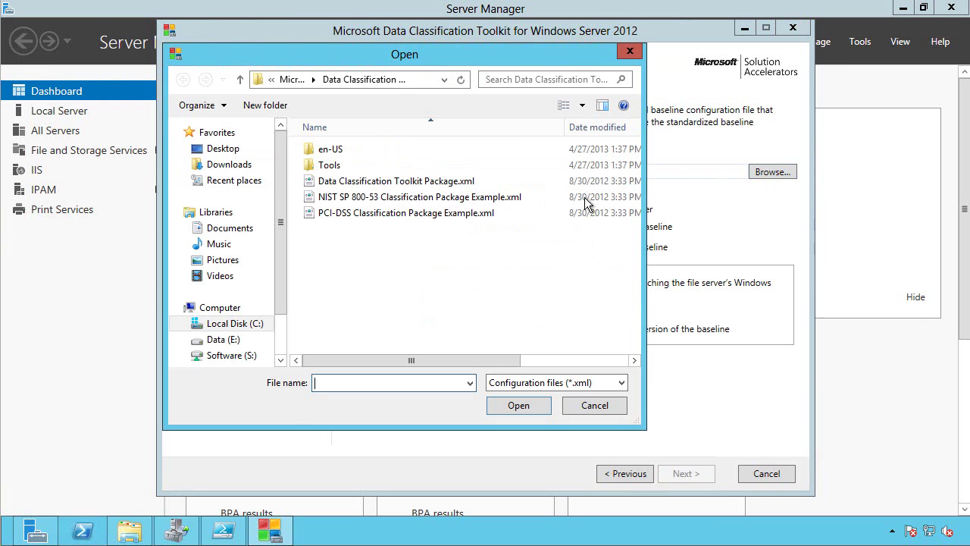
pyautogui.click(350, 186)
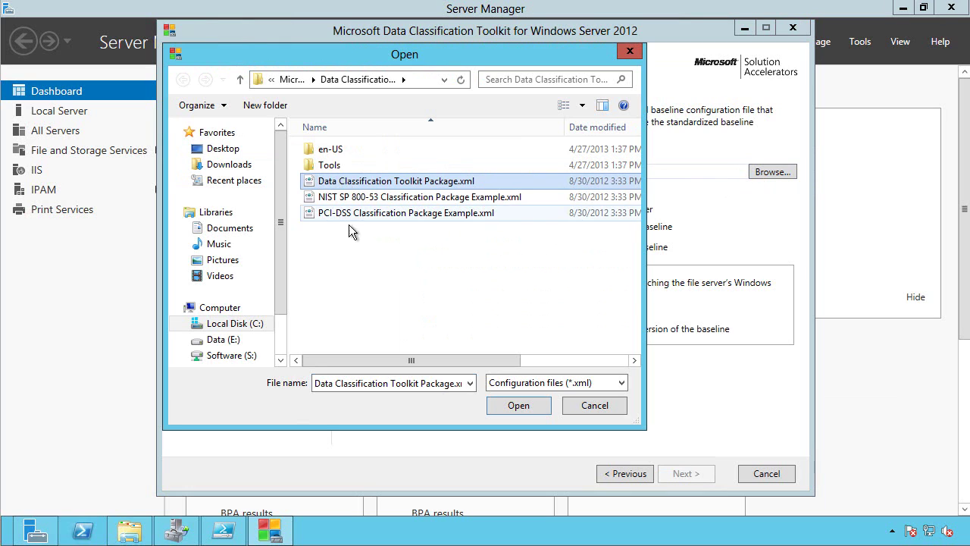
pyautogui.click(594, 407)
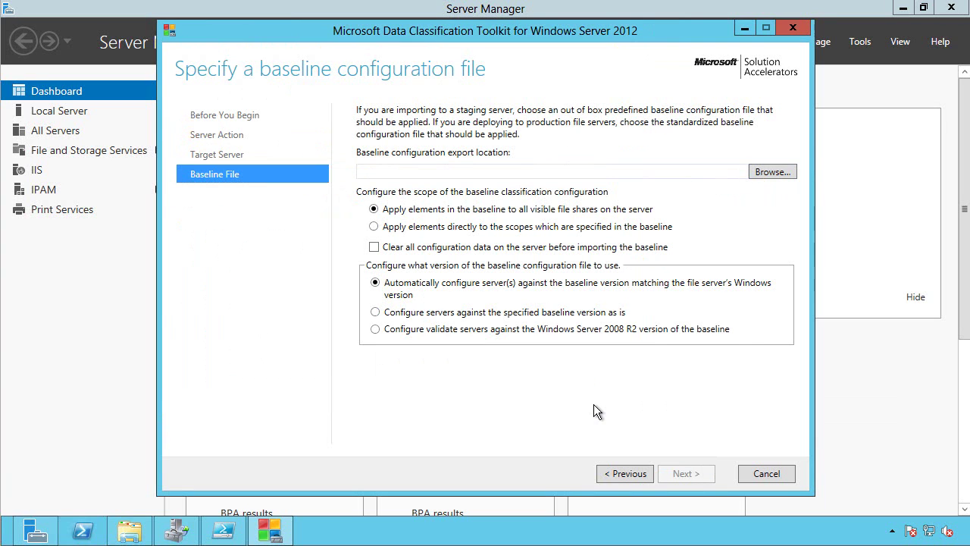
pyautogui.click(767, 478)
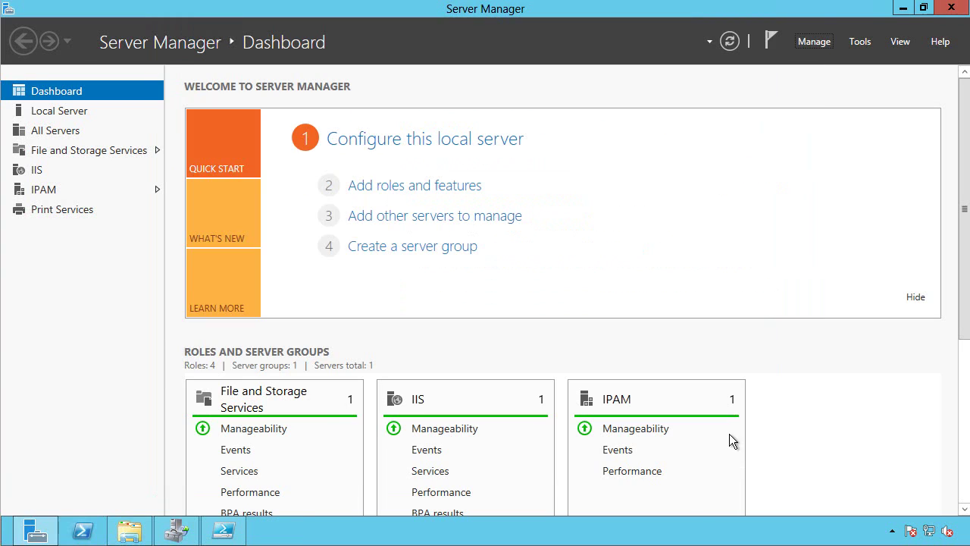
pyautogui.click(175, 530)
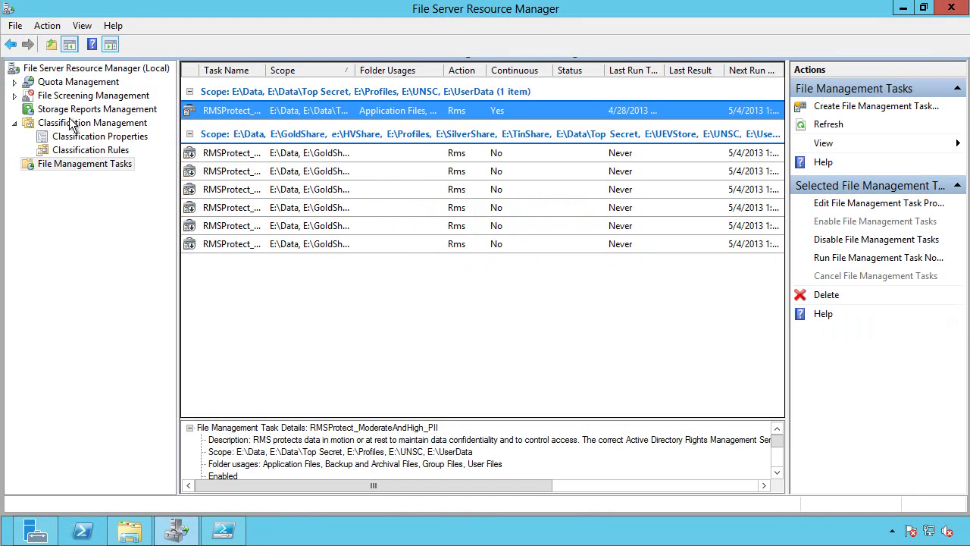
pyautogui.click(82, 149)
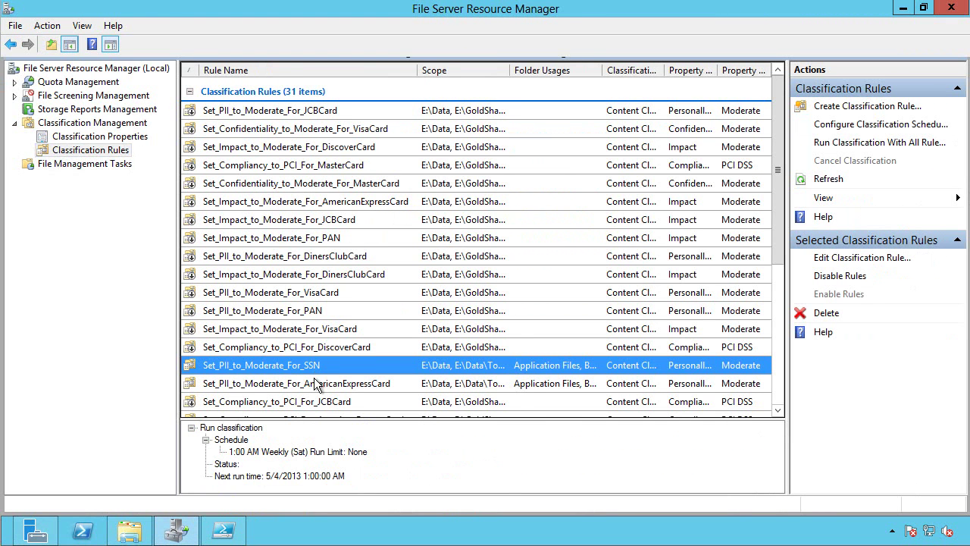
pyautogui.click(91, 164)
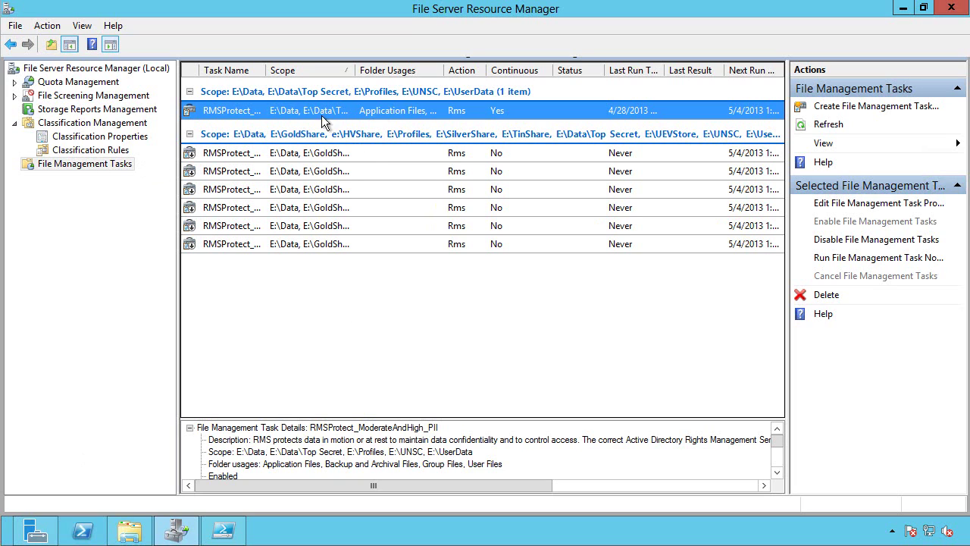
pyautogui.click(53, 111)
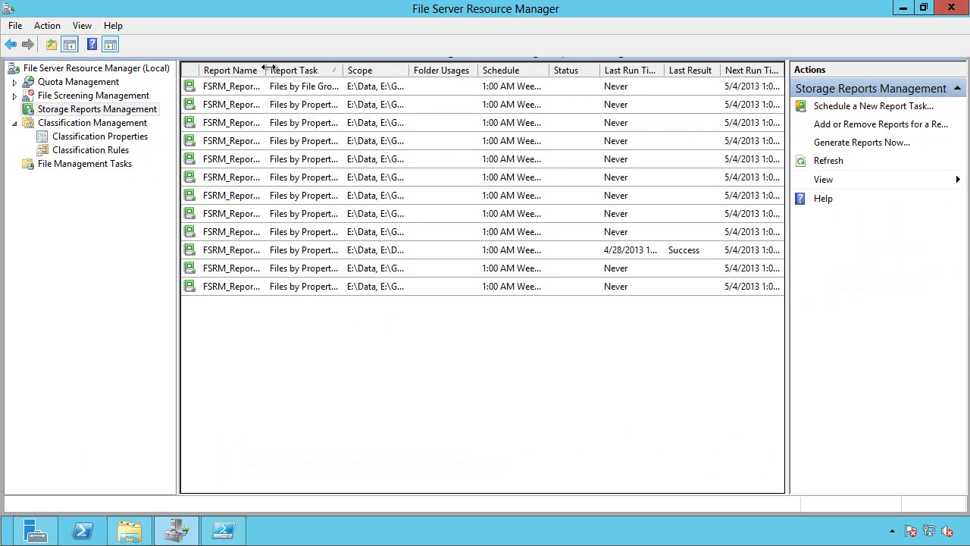
pyautogui.moveTo(267, 68); pyautogui.dragTo(507, 70)
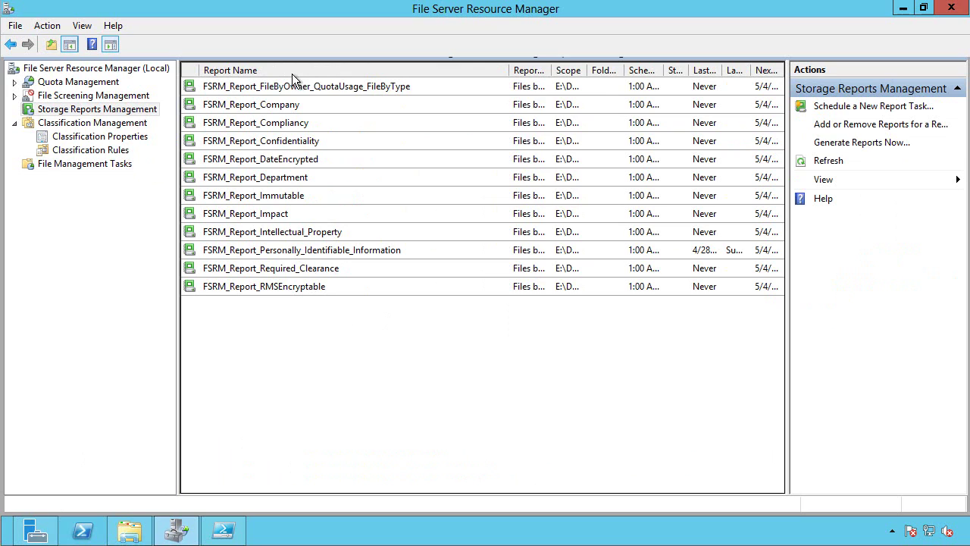
pyautogui.click(300, 251)
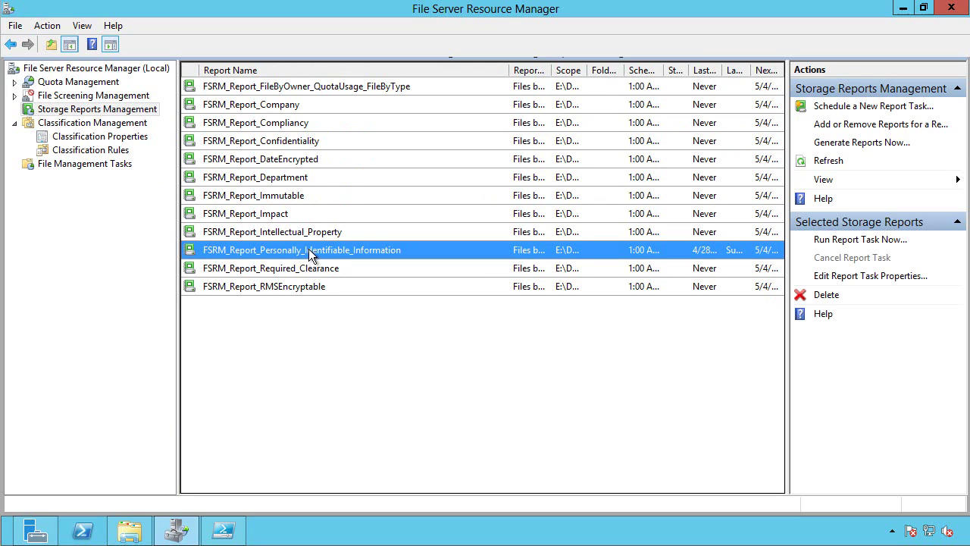
pyautogui.click(88, 165)
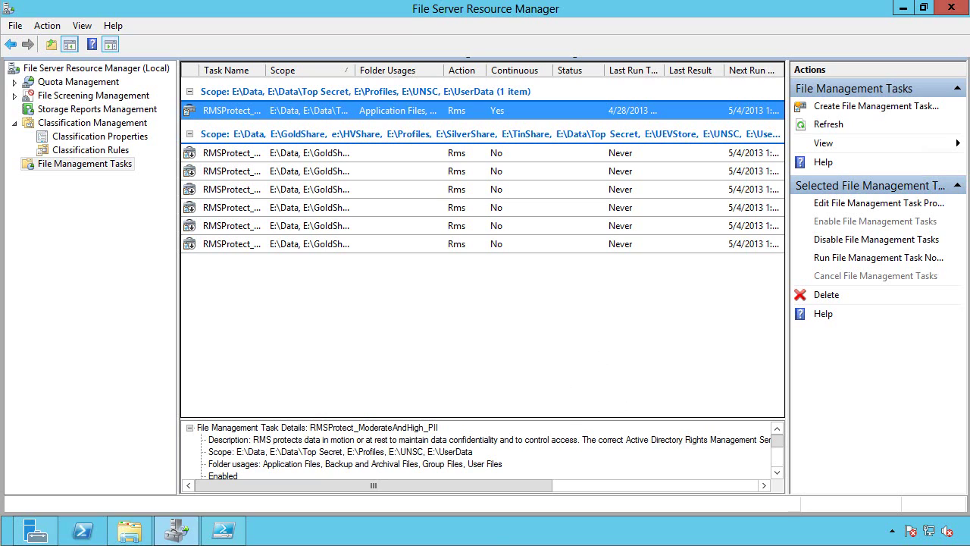
pyautogui.press('super')
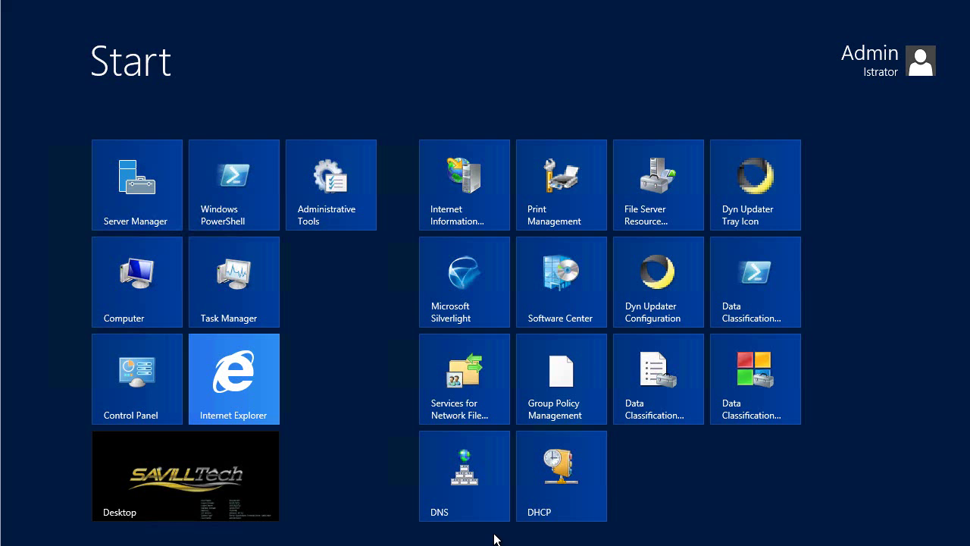
pyautogui.click(750, 381)
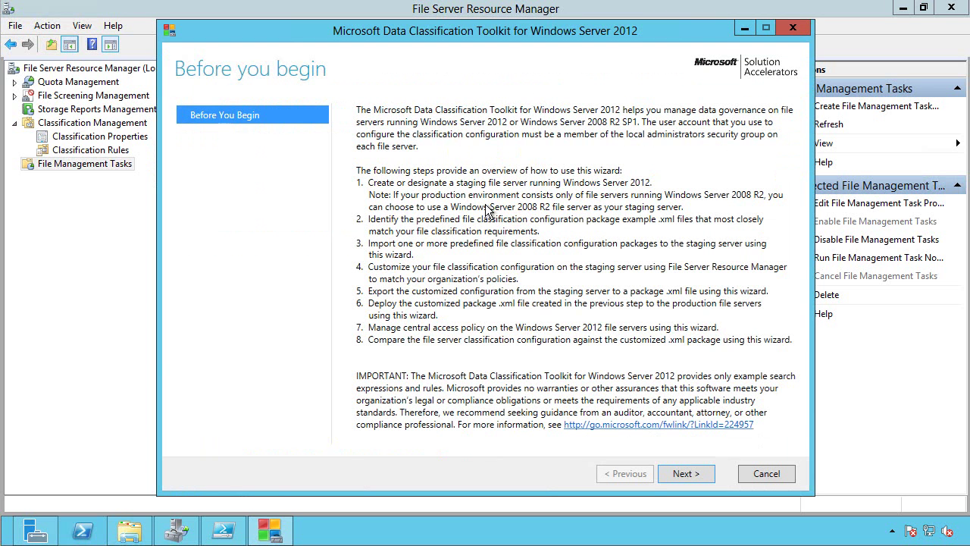
pyautogui.click(682, 474)
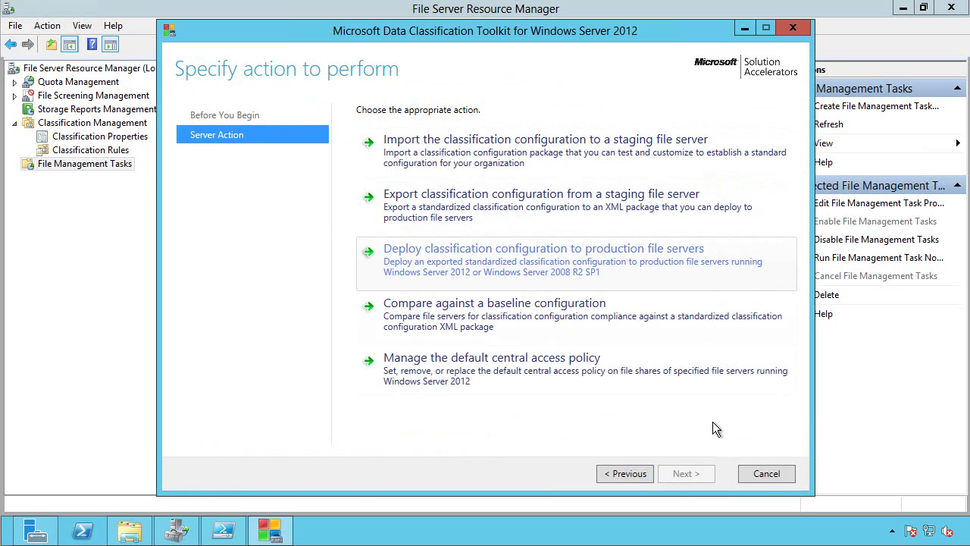
pyautogui.click(762, 474)
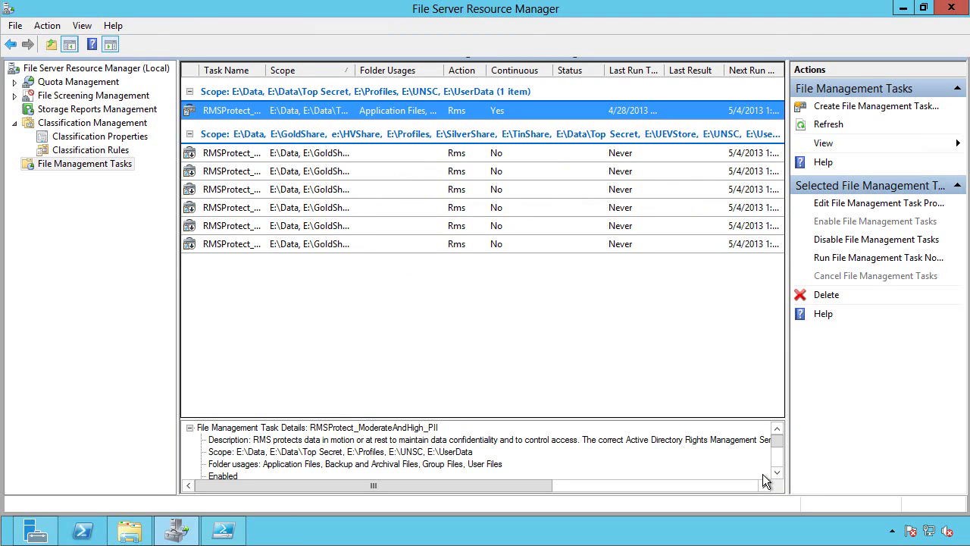